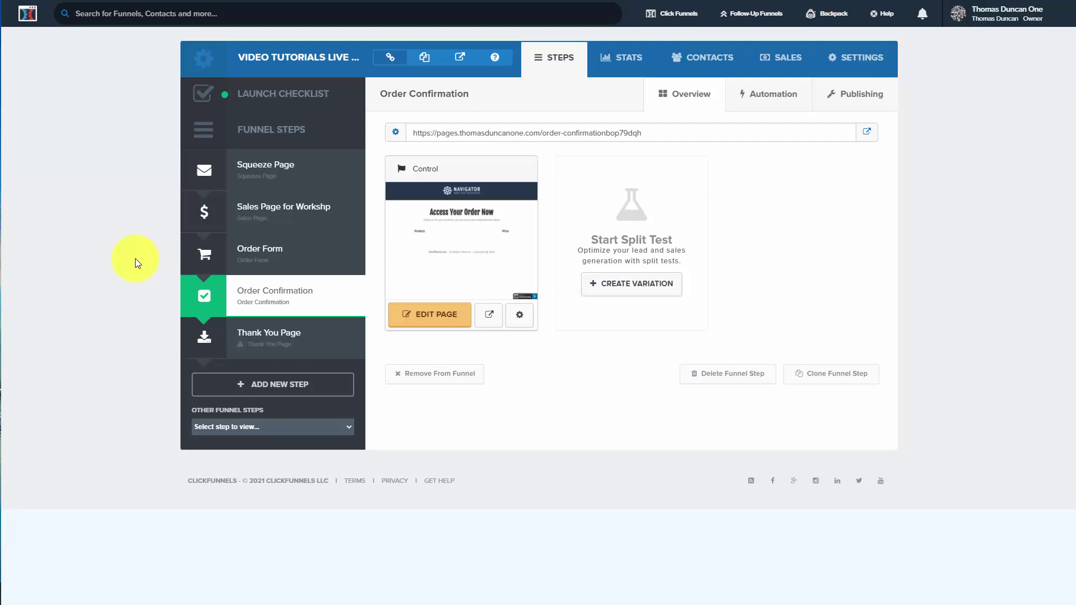
Step: Create a new funnel step named Upsell Workshop with the path workshop plus
click(276, 386)
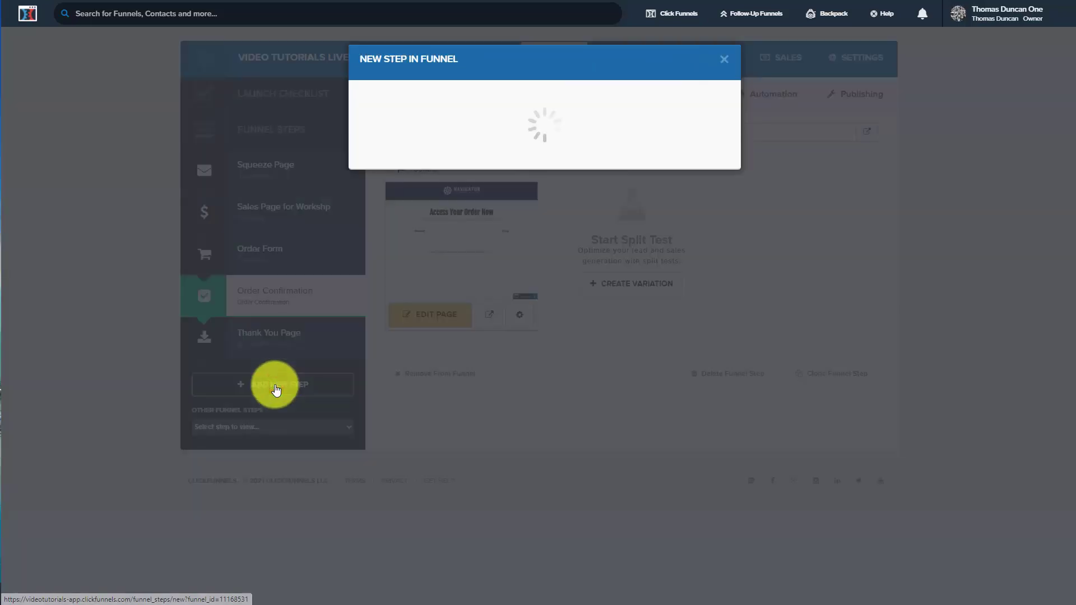
click(415, 132)
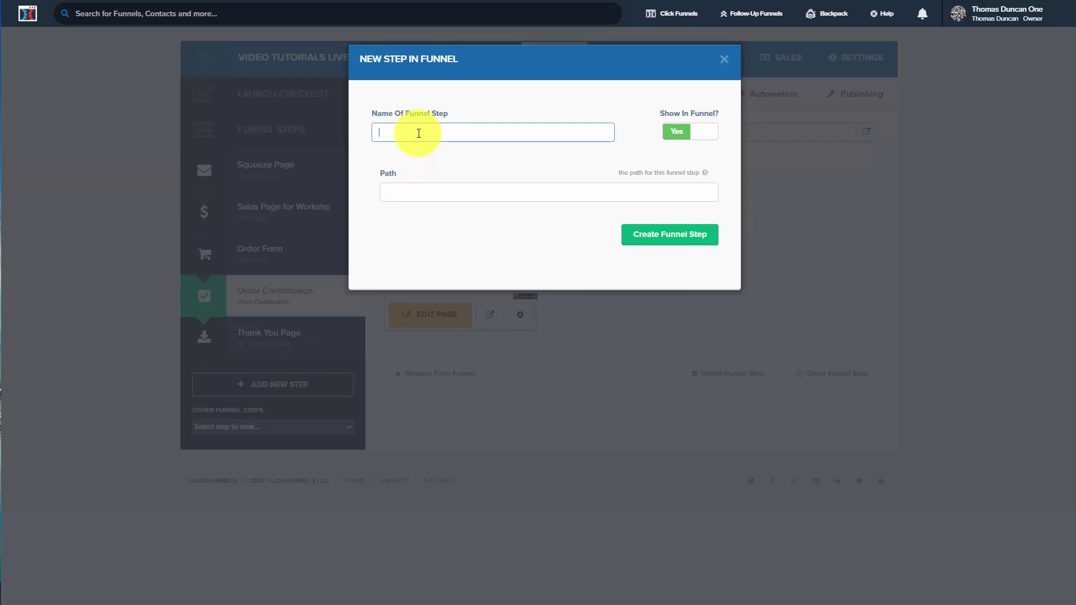
text(Upsell Workshop)
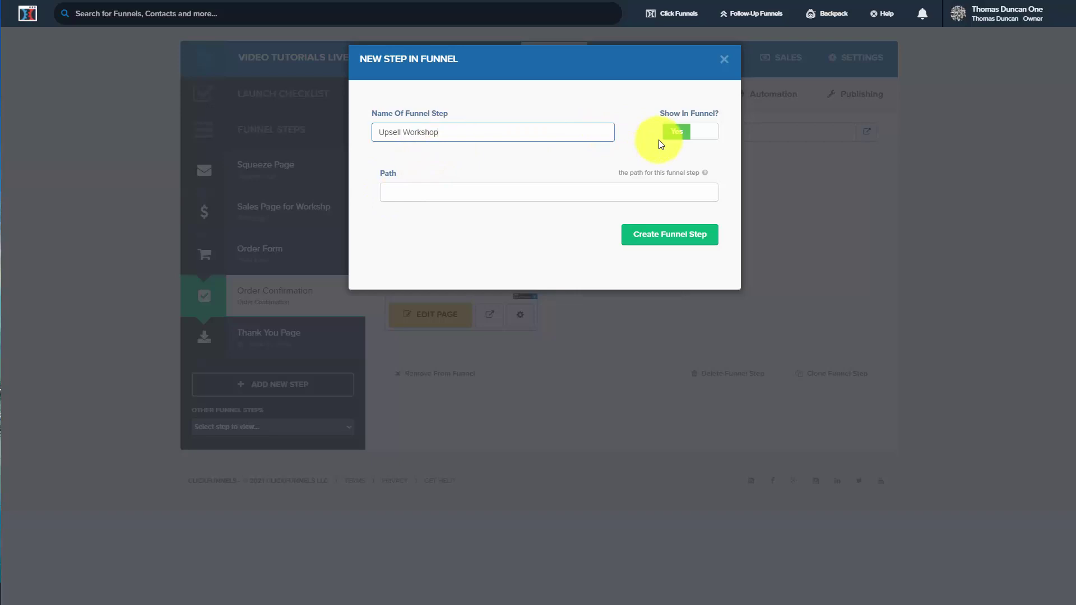
click(417, 191)
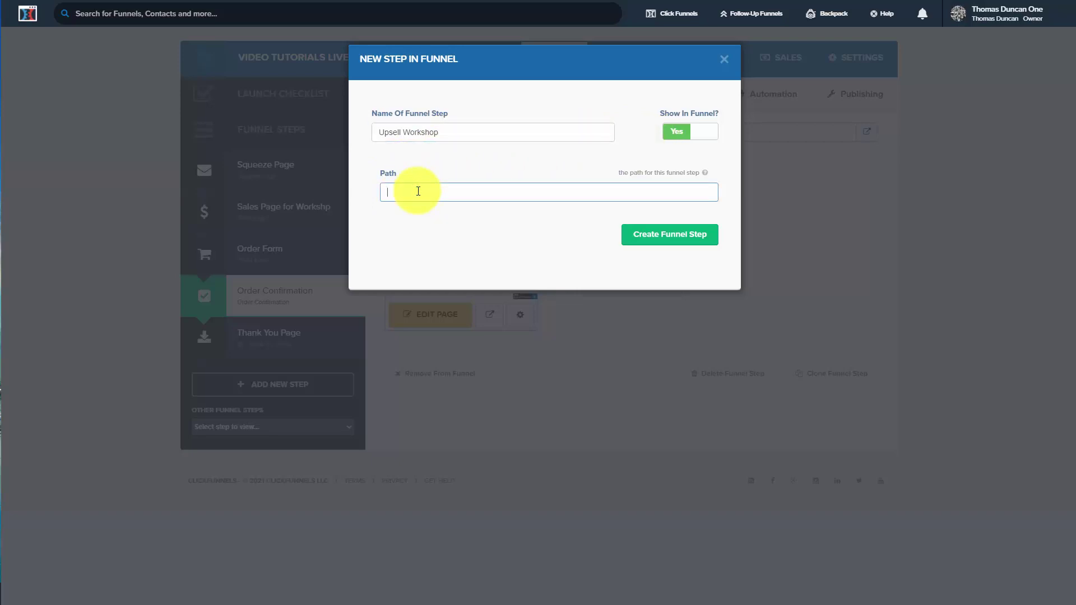
text(workshop plus)
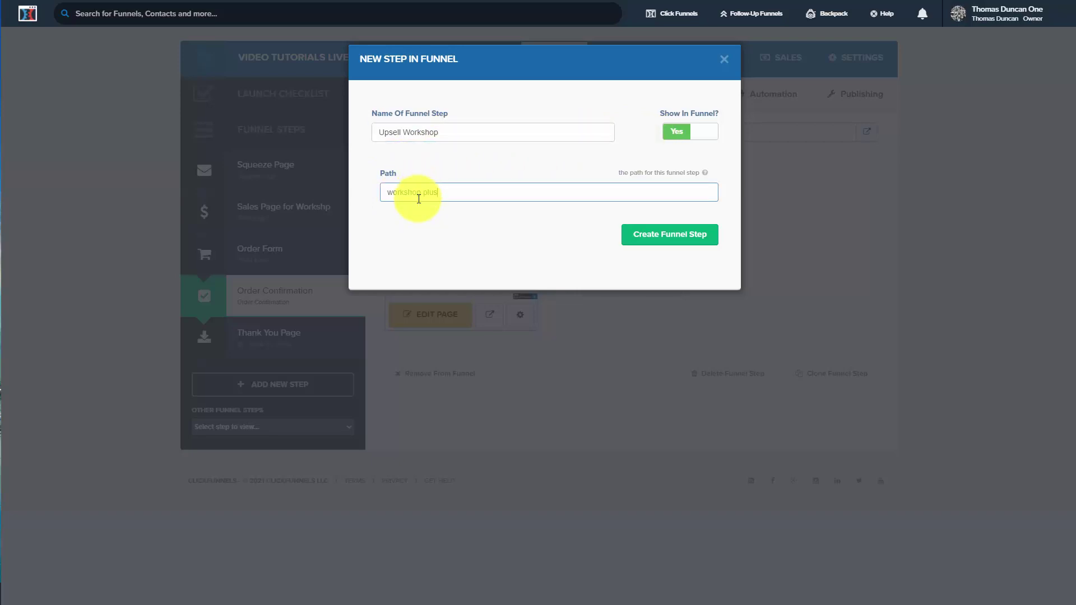
click(659, 235)
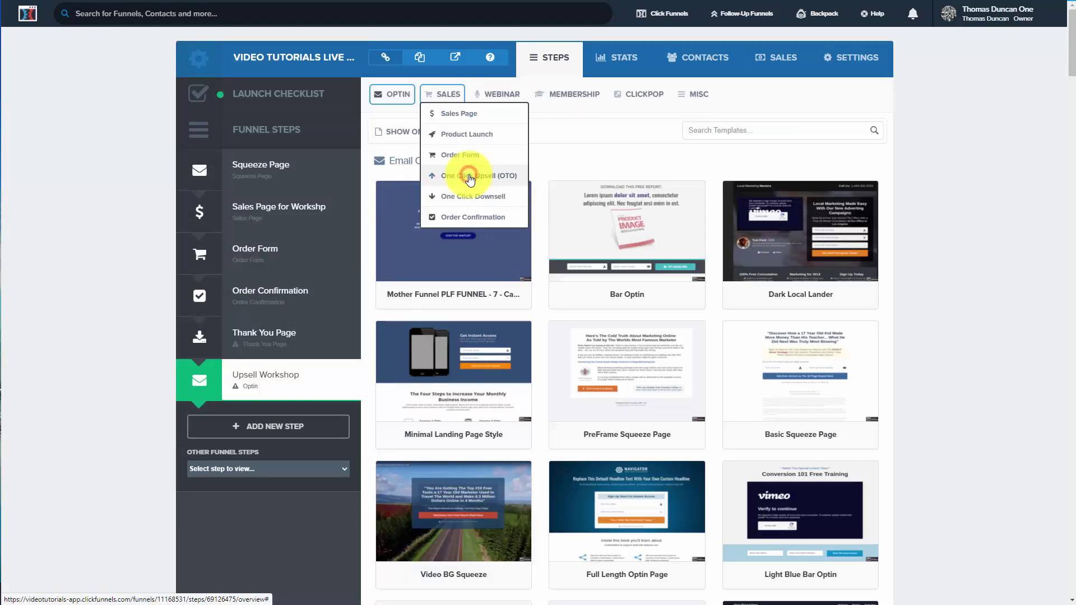
Step: Apply the Wabash Two Step - OTO one click upsell template to the new step and move it between Order Form and Order Confirmation
click(470, 176)
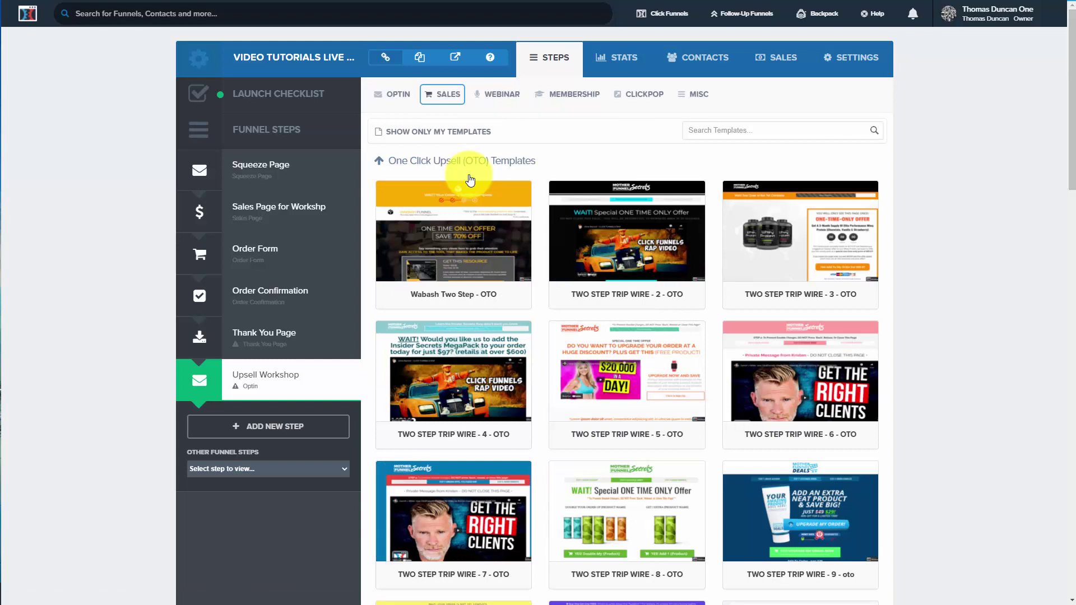
mouse_move(458, 227)
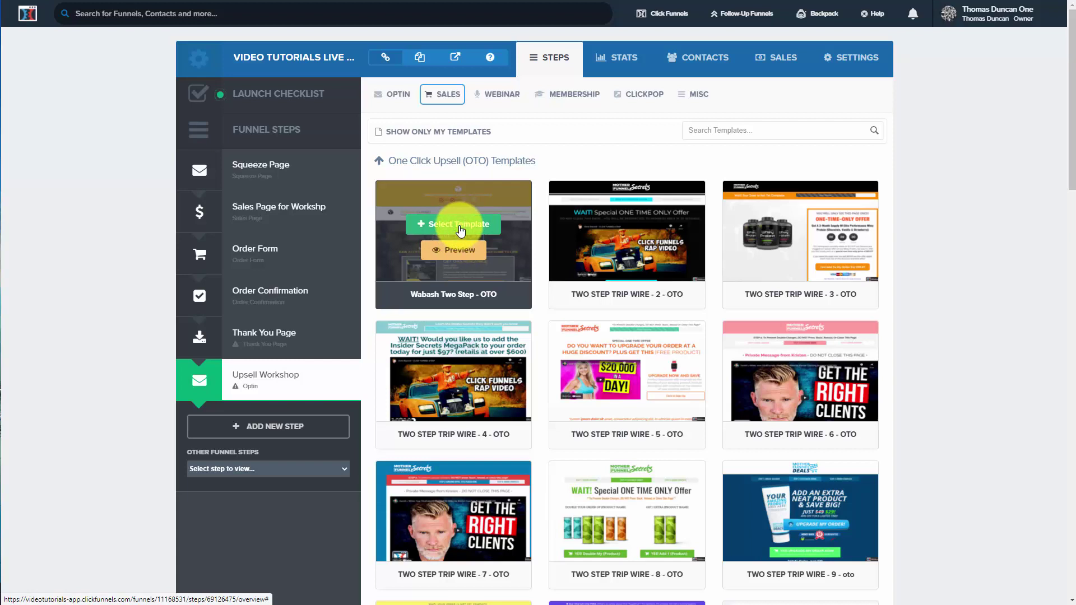
click(460, 227)
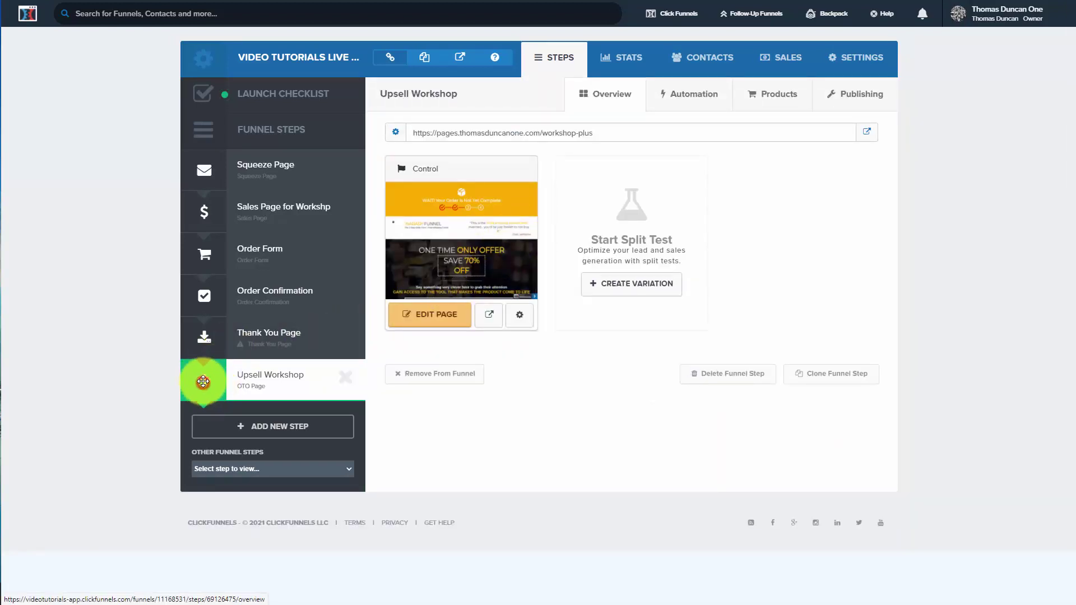
drag(202, 382, 242, 303)
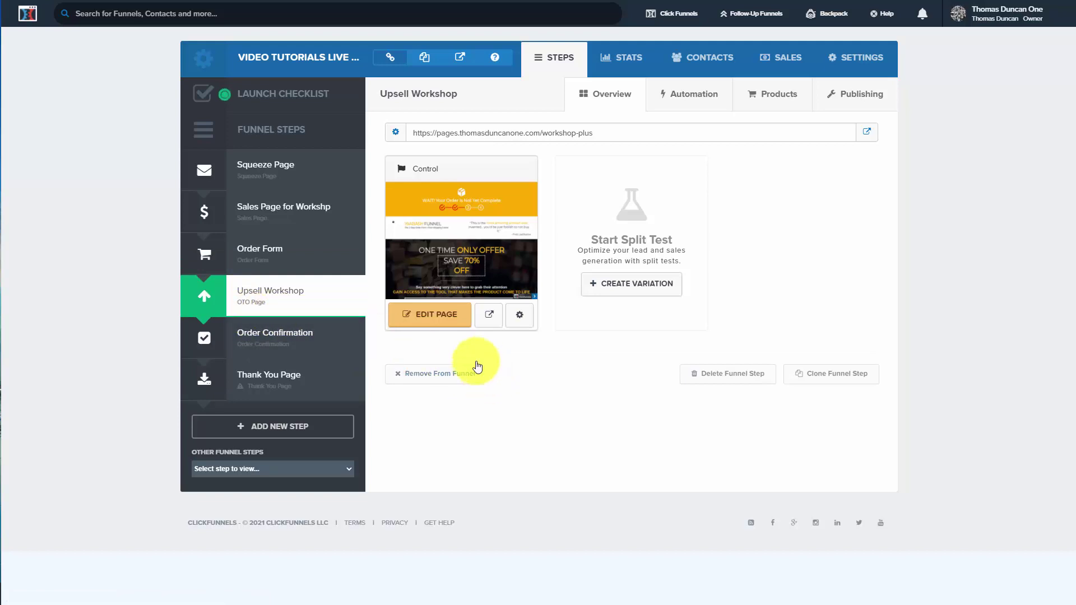
Step: Open the Upsell Workshop page for editing and set its search engine visibility to Hide in the general settings
click(437, 316)
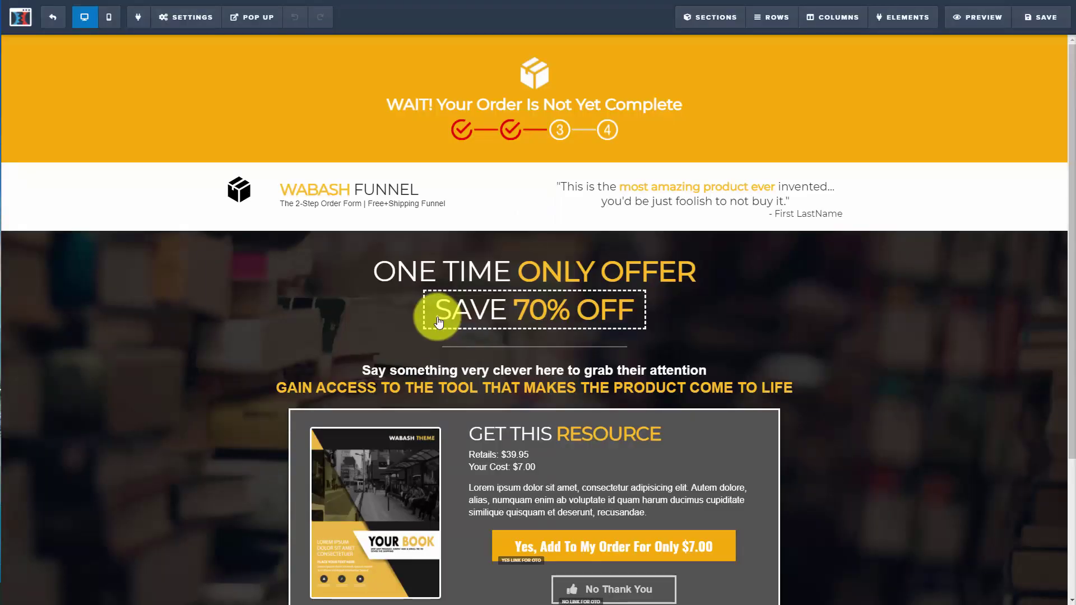
click(179, 17)
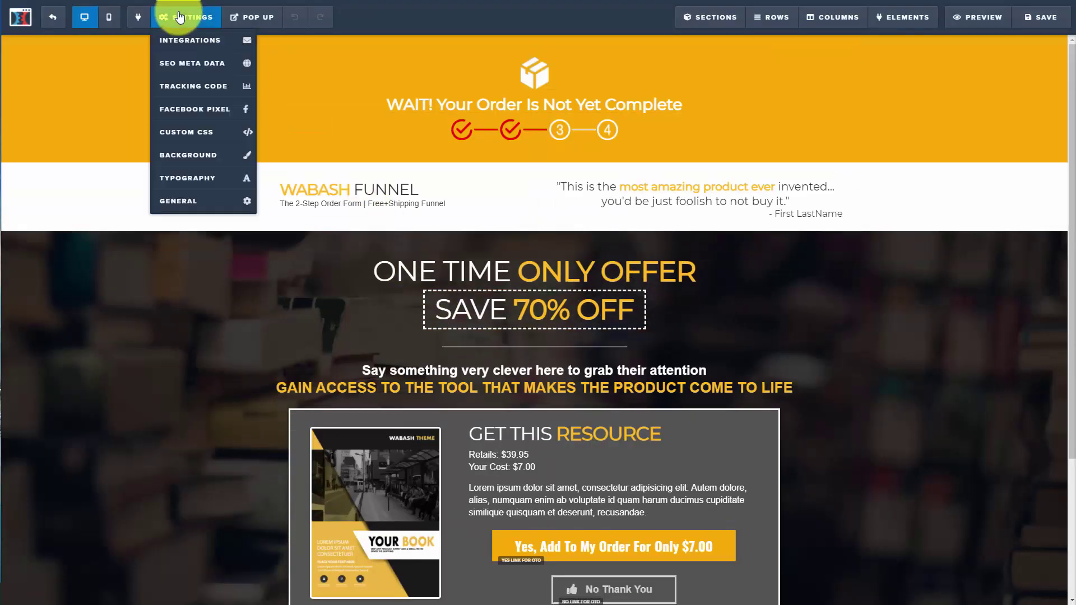
click(200, 203)
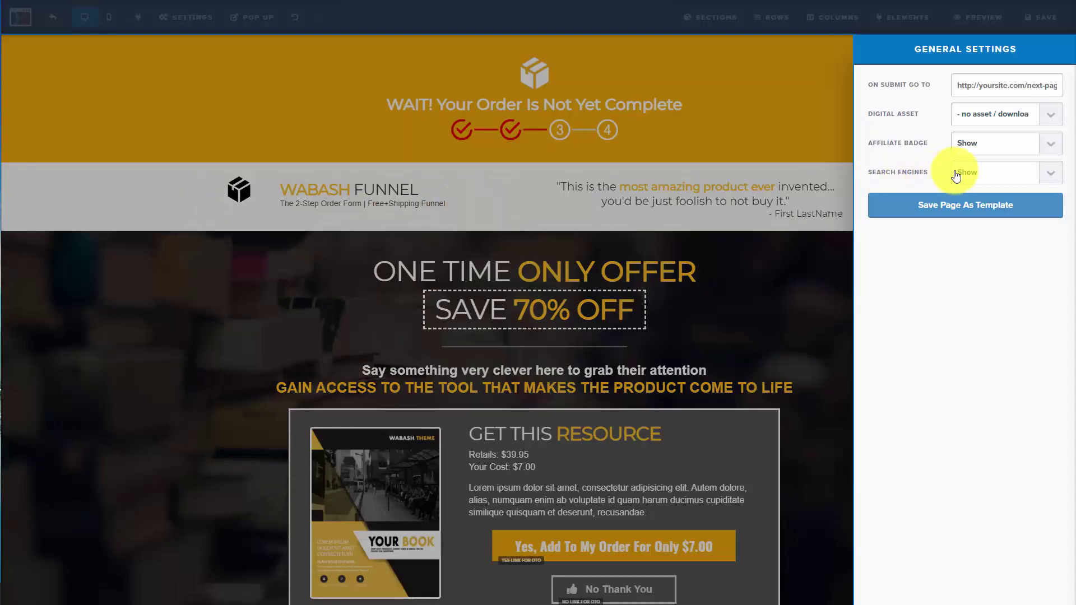
click(1046, 174)
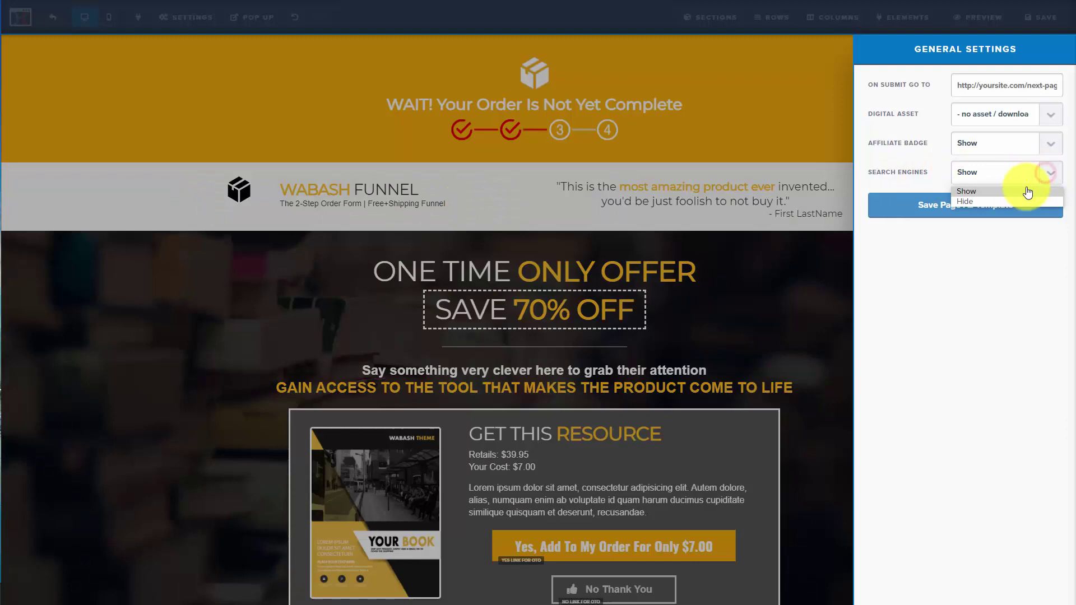
click(968, 201)
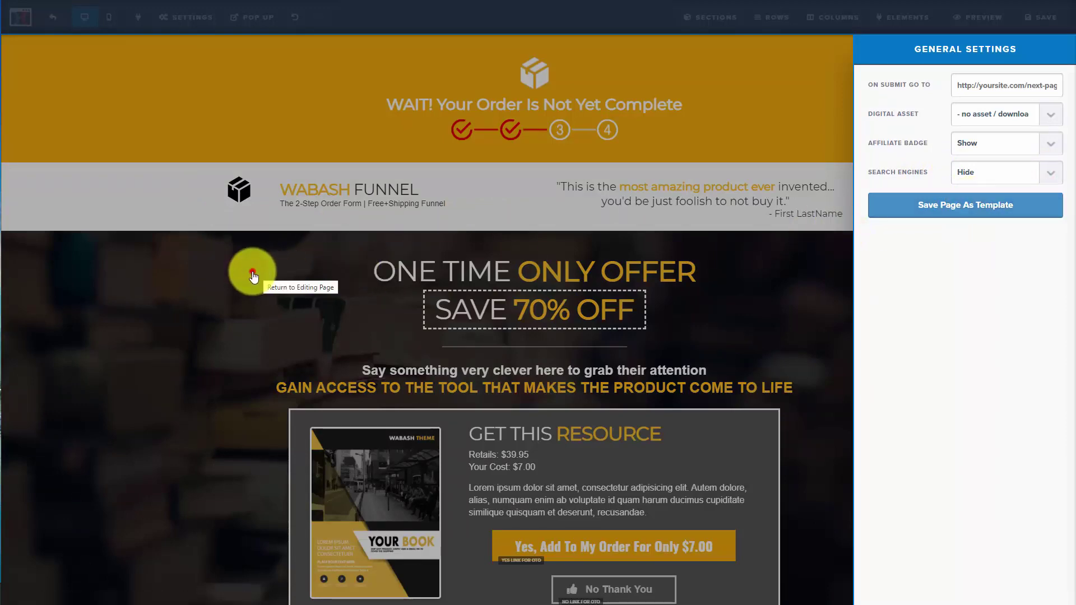
click(253, 270)
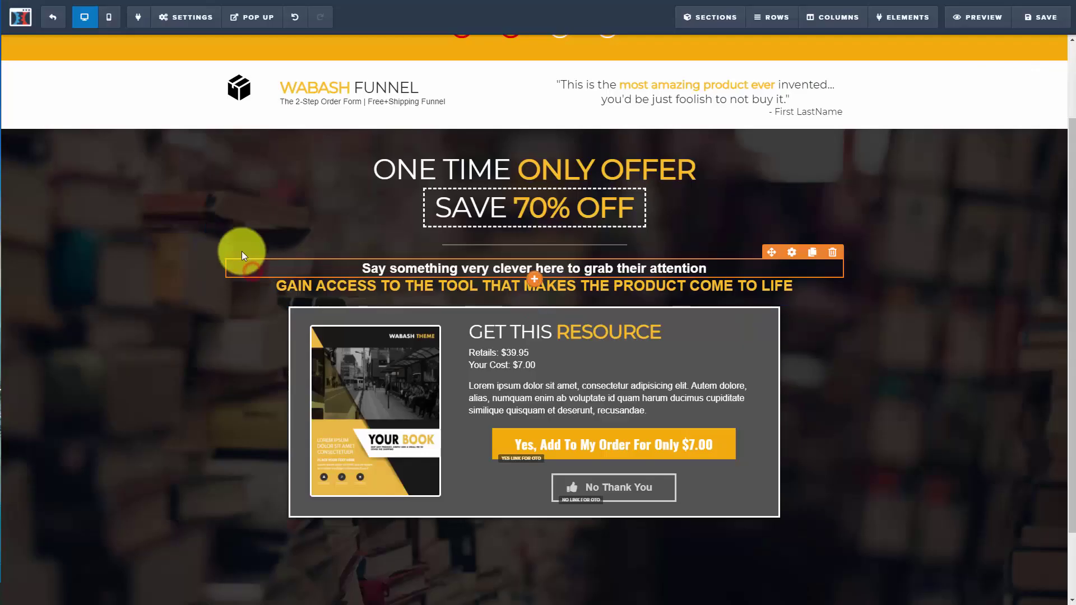
Step: Check which action is assigned to the "Yes, Add To My Order For Only $7.00" button
click(595, 446)
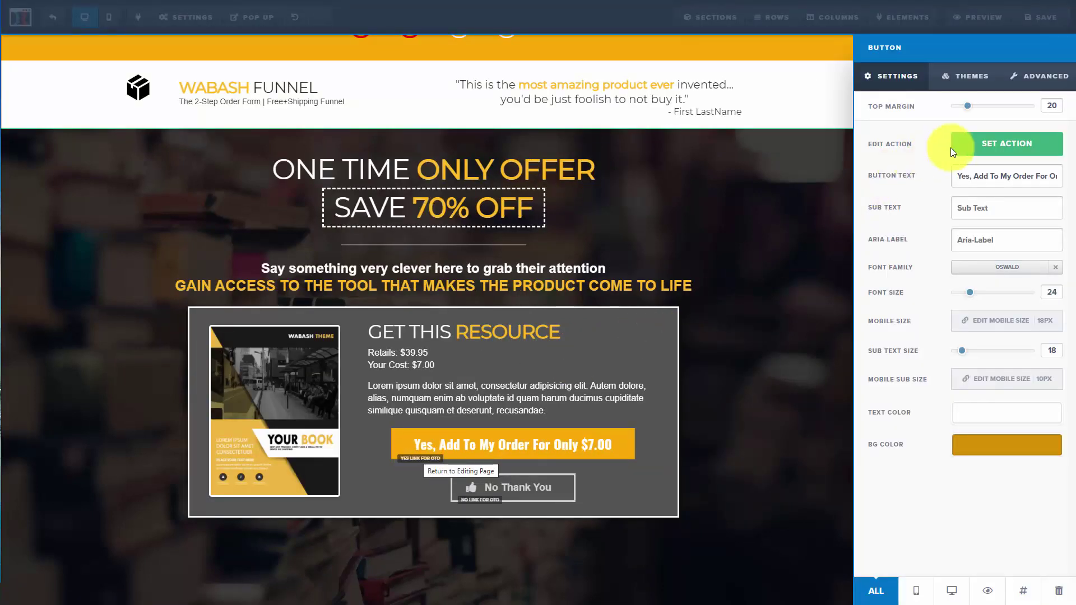
click(991, 145)
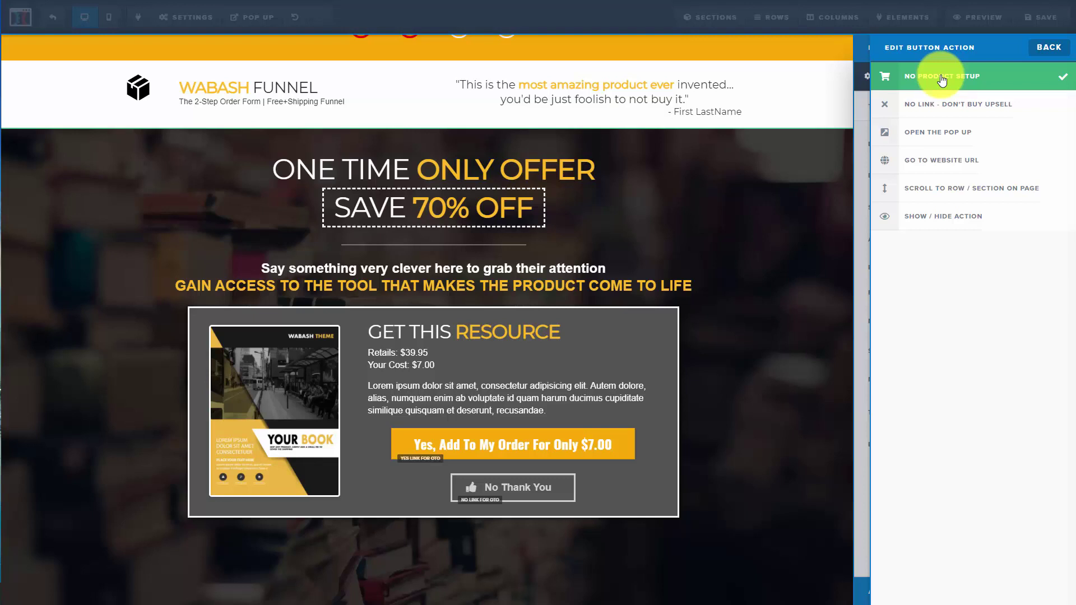
click(854, 307)
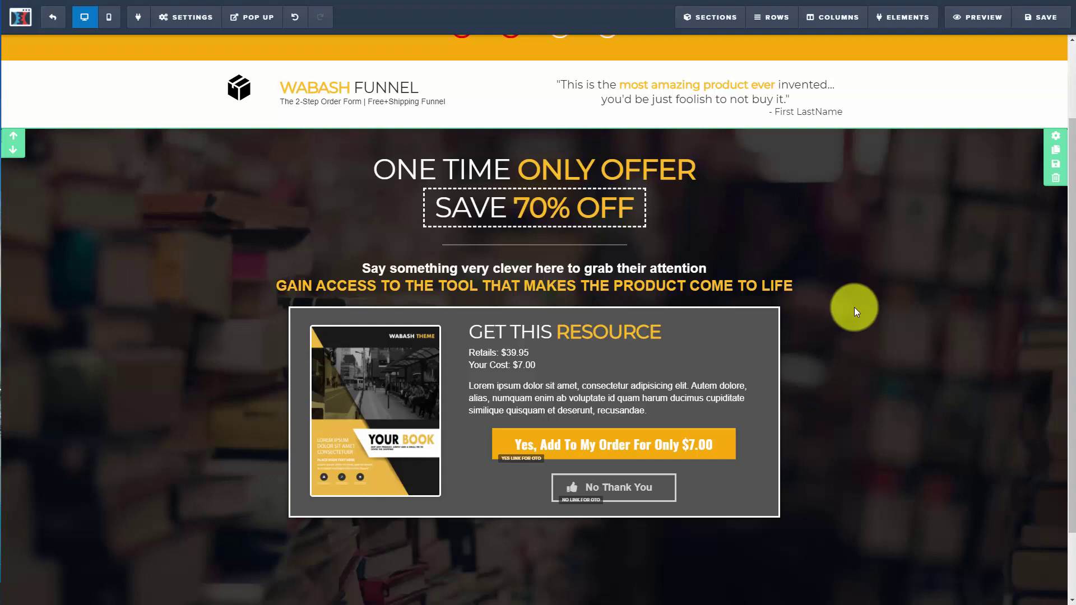
Step: Save the upsell page and return to the funnel step overview
click(1048, 14)
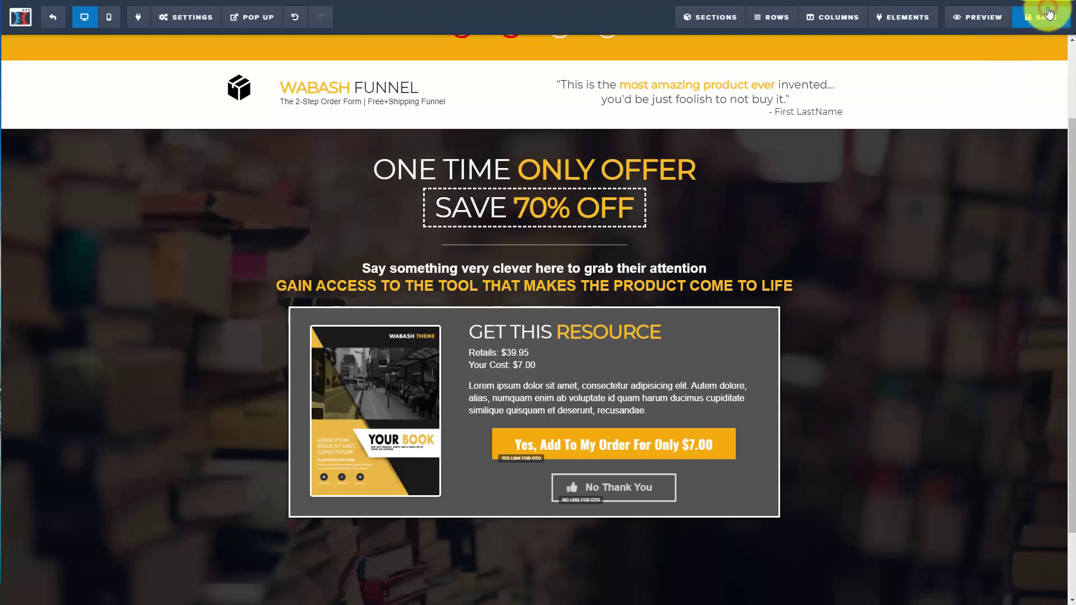
click(50, 16)
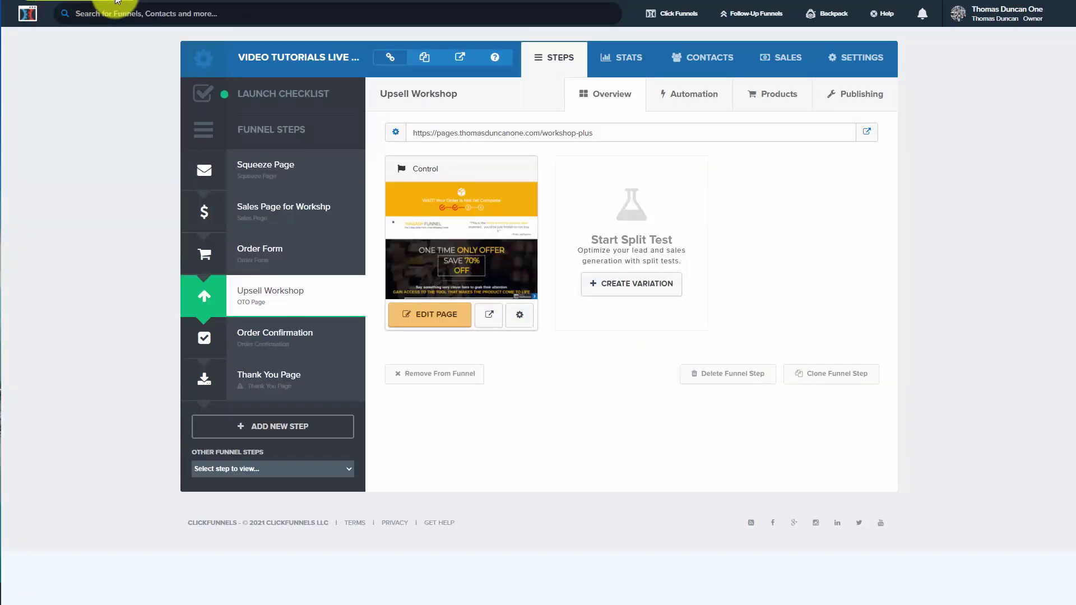
Step: Add a one-time product to the Upsell Workshop step using the Default Stripe Gateway and save its payment options
click(757, 94)
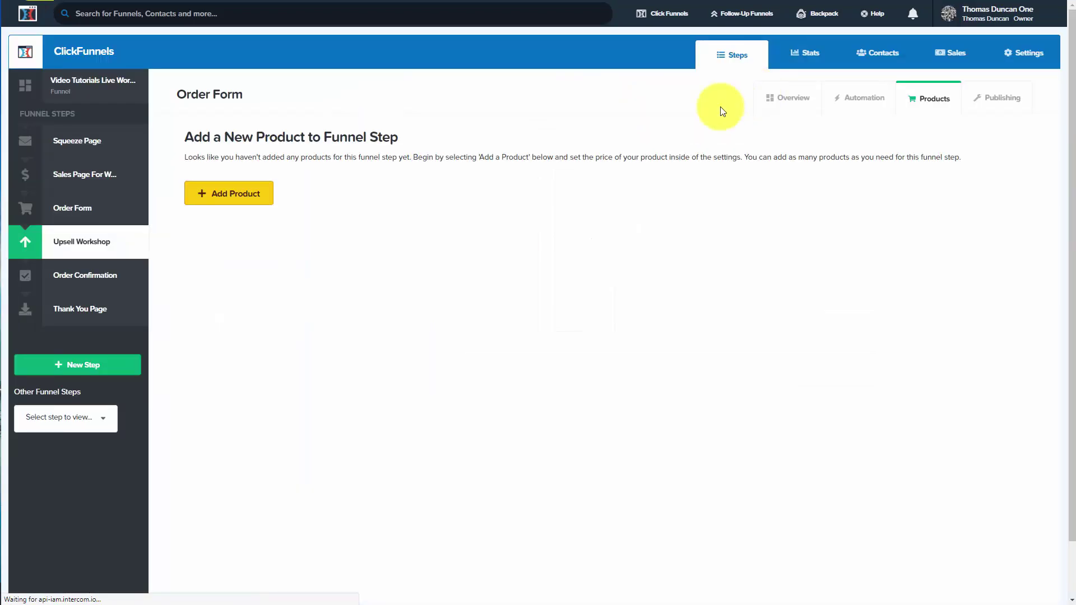
click(251, 194)
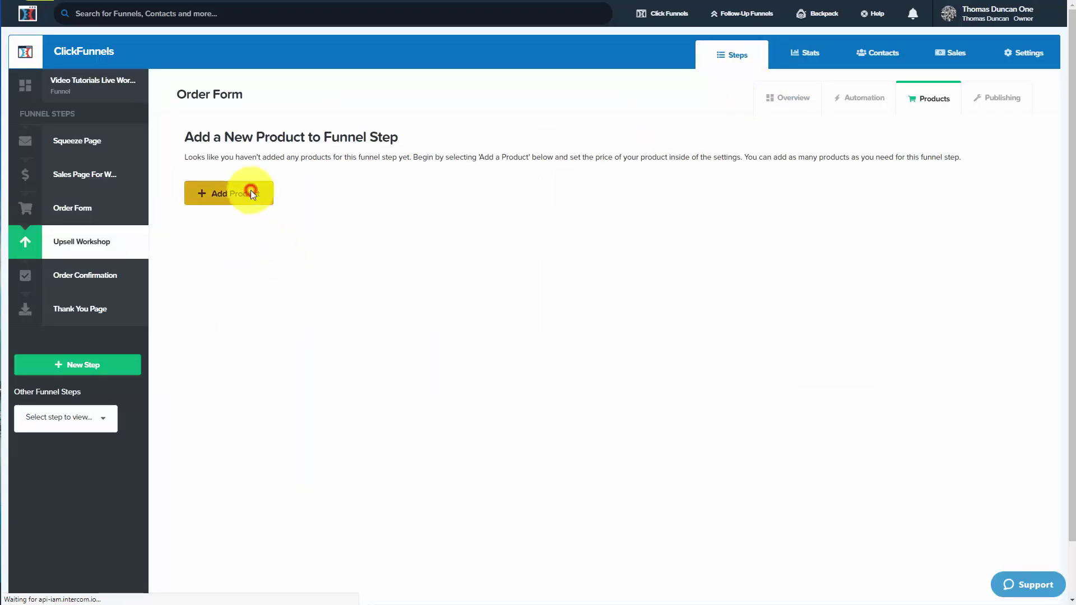
click(233, 205)
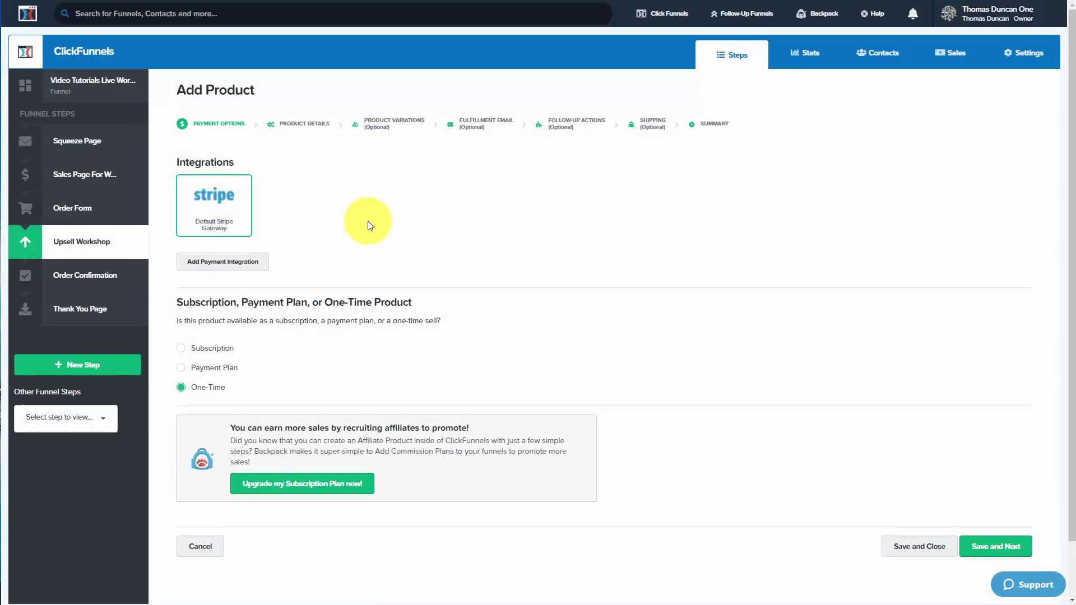
click(987, 544)
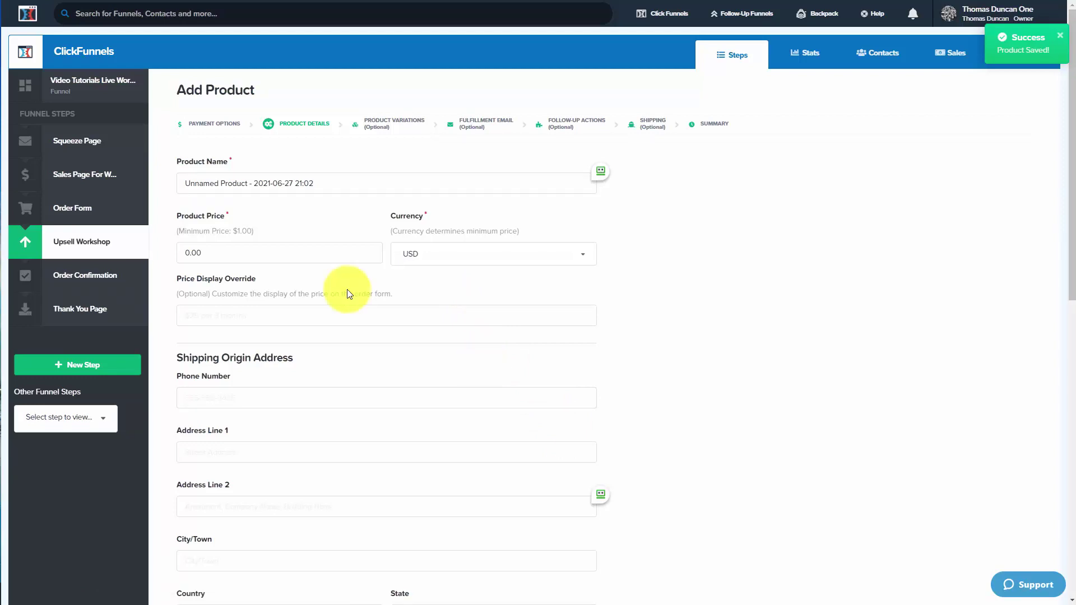
Step: Name the product Workshop Plus with a price of 147.00 USD and save it without product variations
scroll(347, 294, down, 10)
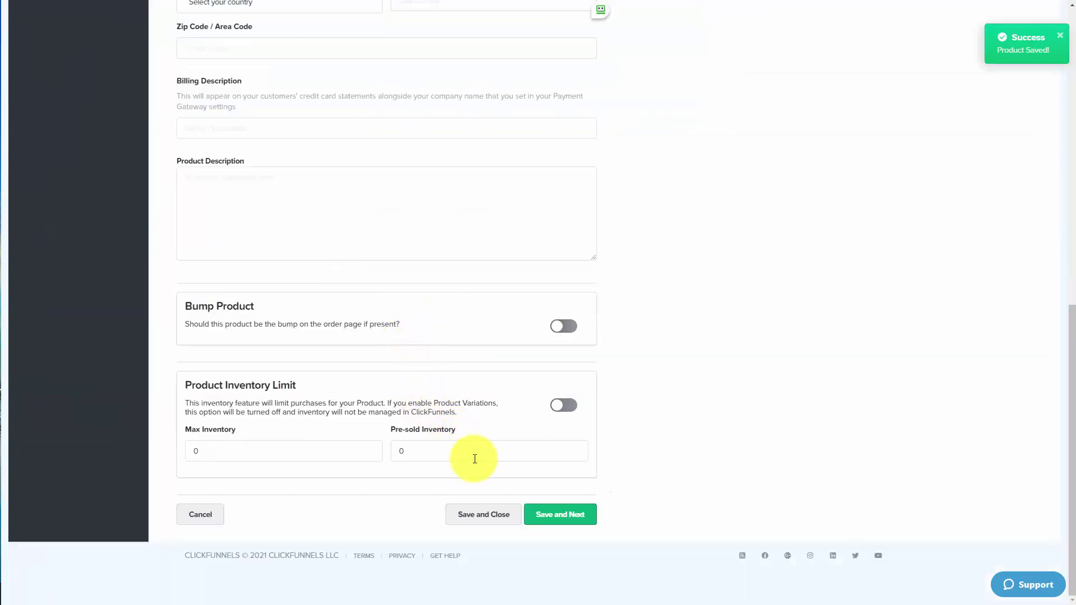
click(553, 514)
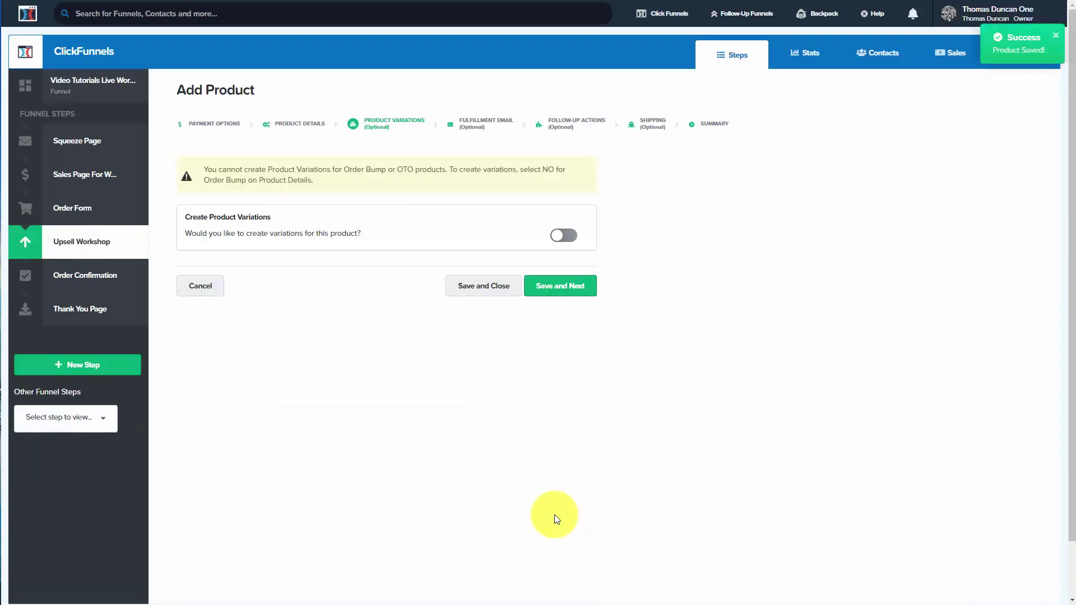
click(556, 285)
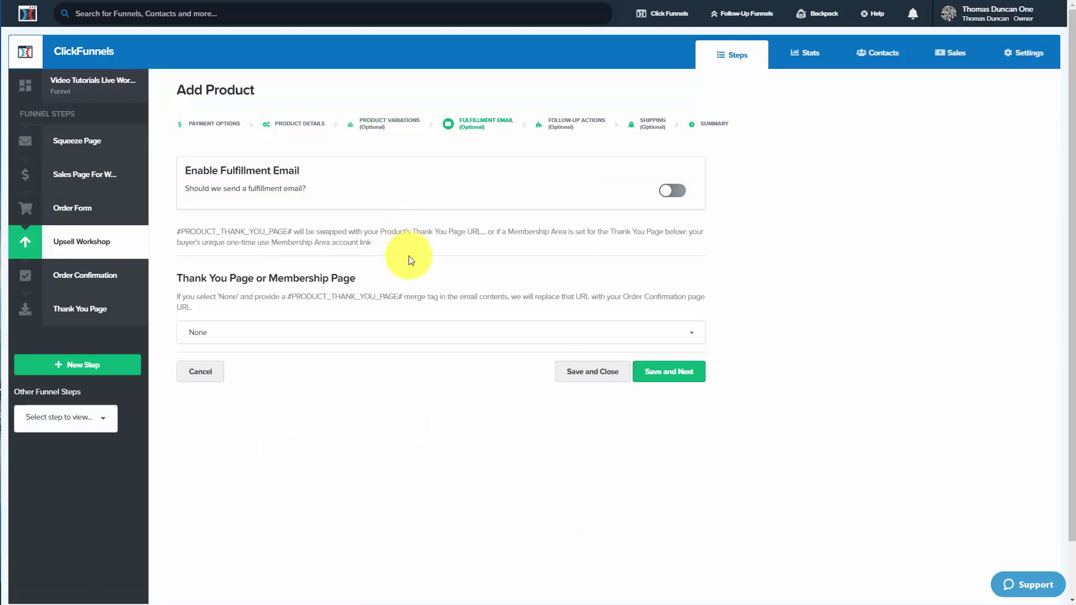
Step: Set the product's thank you page to Video Tutorials Live Workshop: Membership Area and save, leaving the fulfillment email off
click(412, 331)
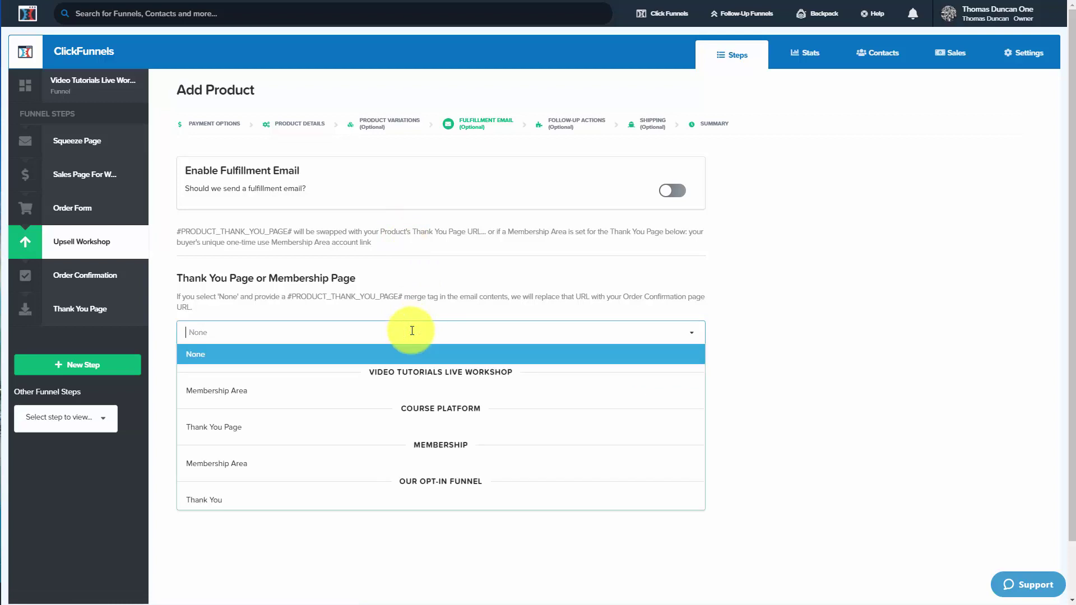
click(242, 392)
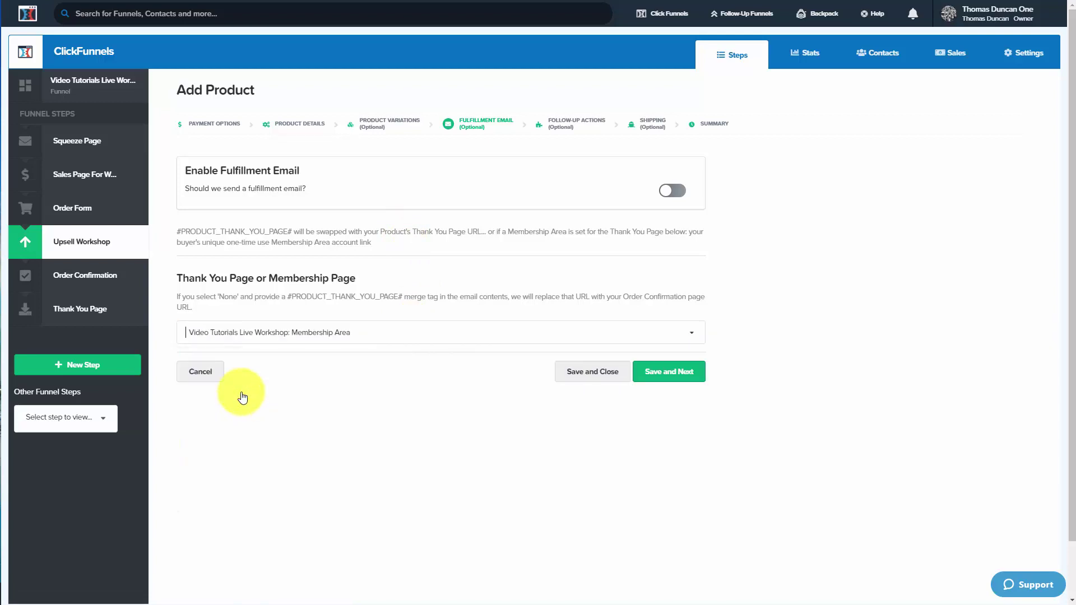
click(666, 375)
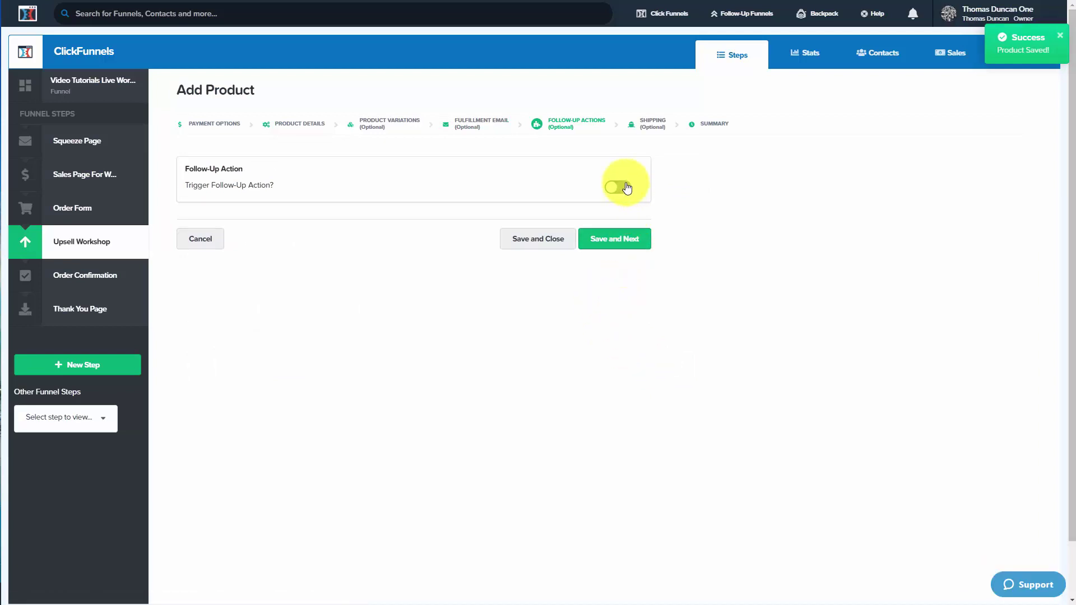
Step: Enable a Getresponse follow-up action with Add To Campaign for the newfeproduct list, and save the product as non-physical
click(627, 187)
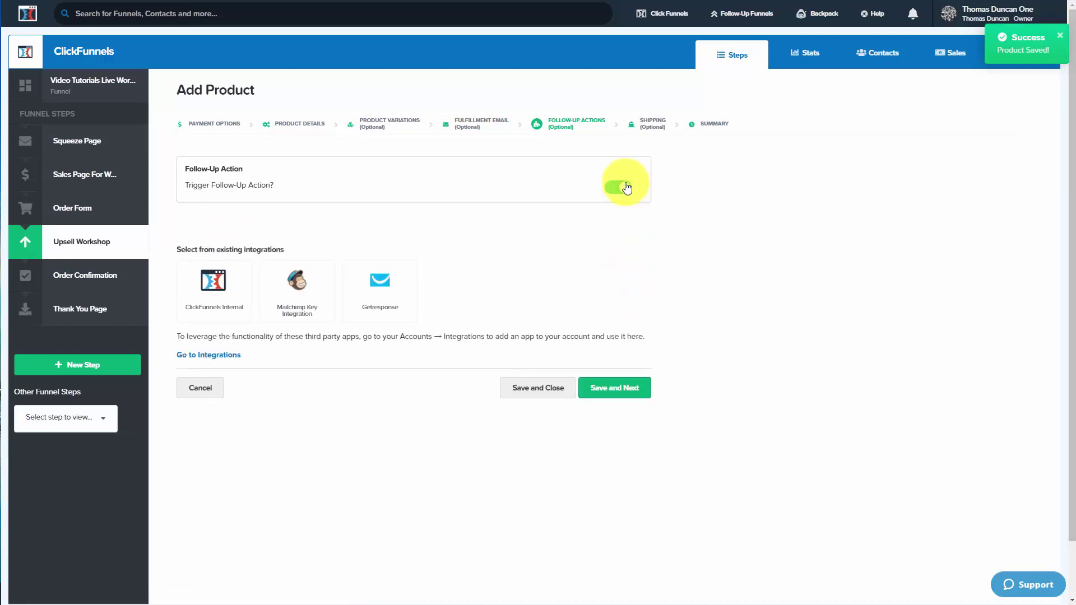
click(359, 295)
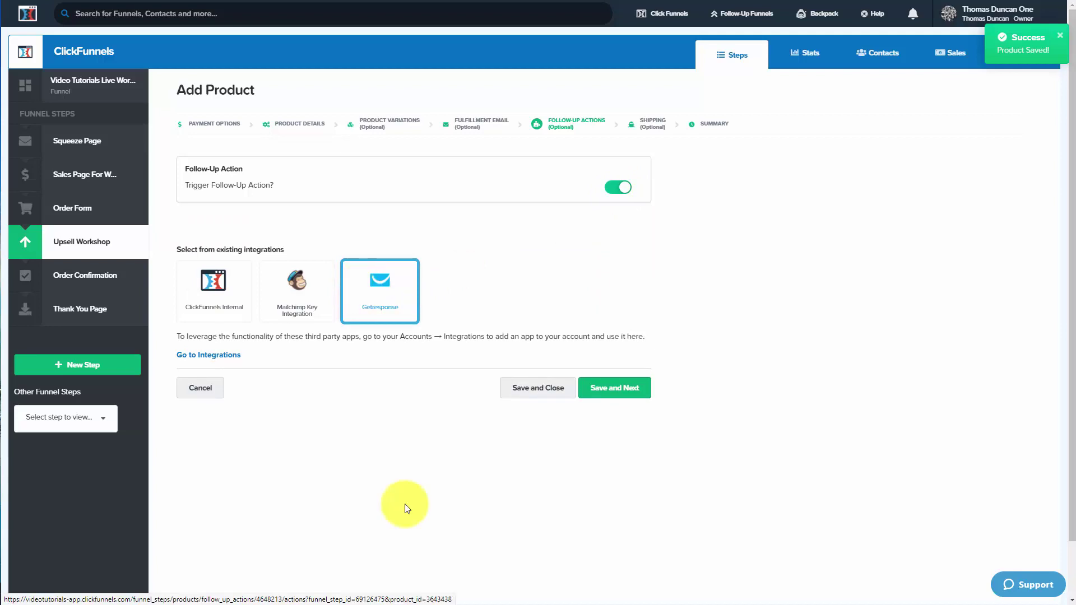
scroll(408, 504, down, 1)
click(610, 456)
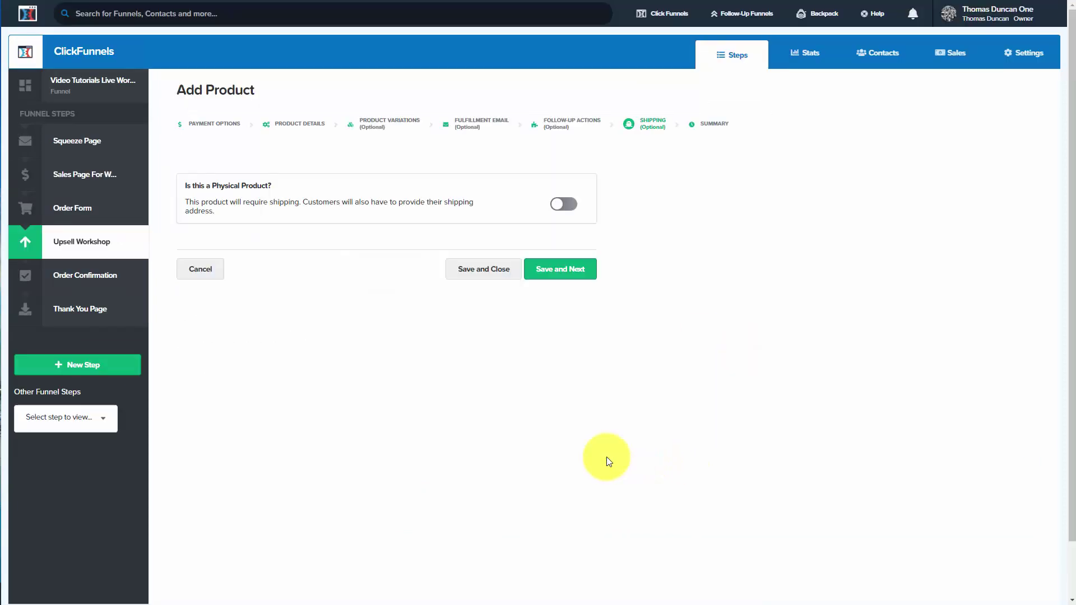
click(567, 273)
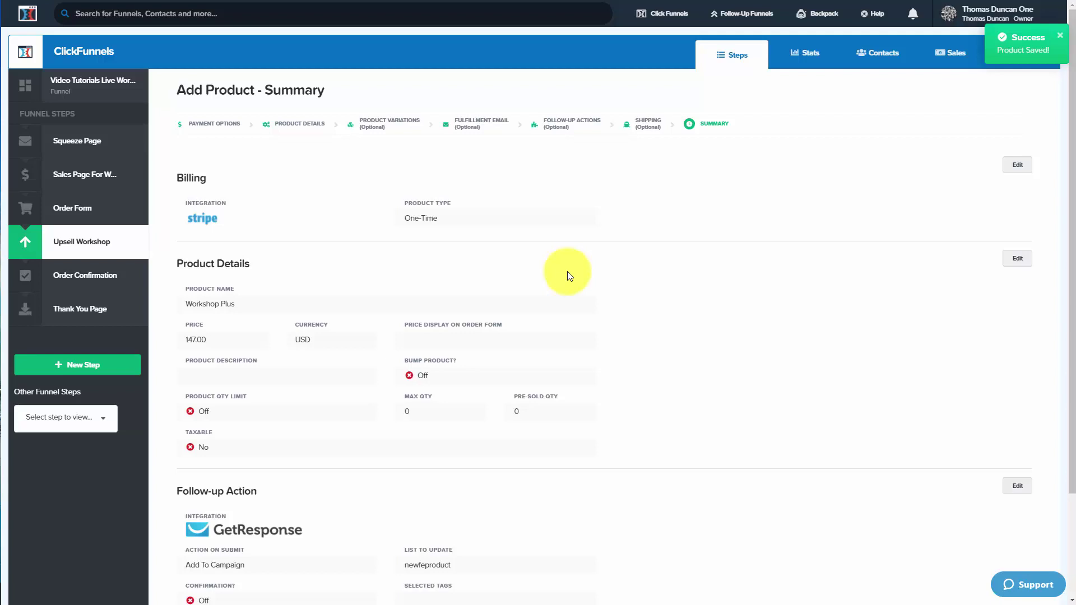
Step: Open the Membership Area step of the Video Tutorials Live Workshop membership funnel
mouse_move(661, 13)
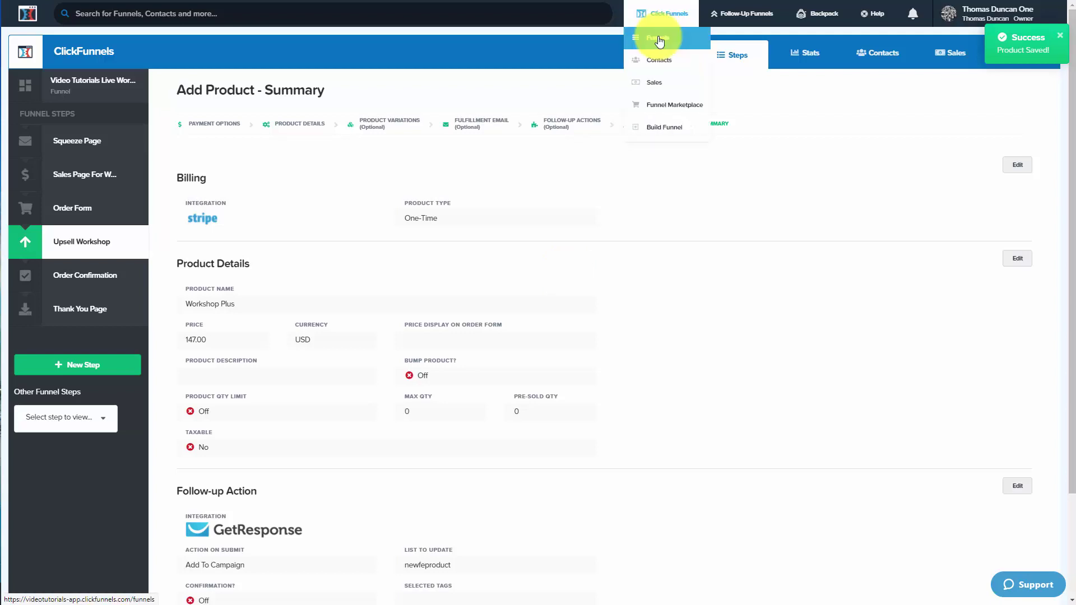
click(660, 34)
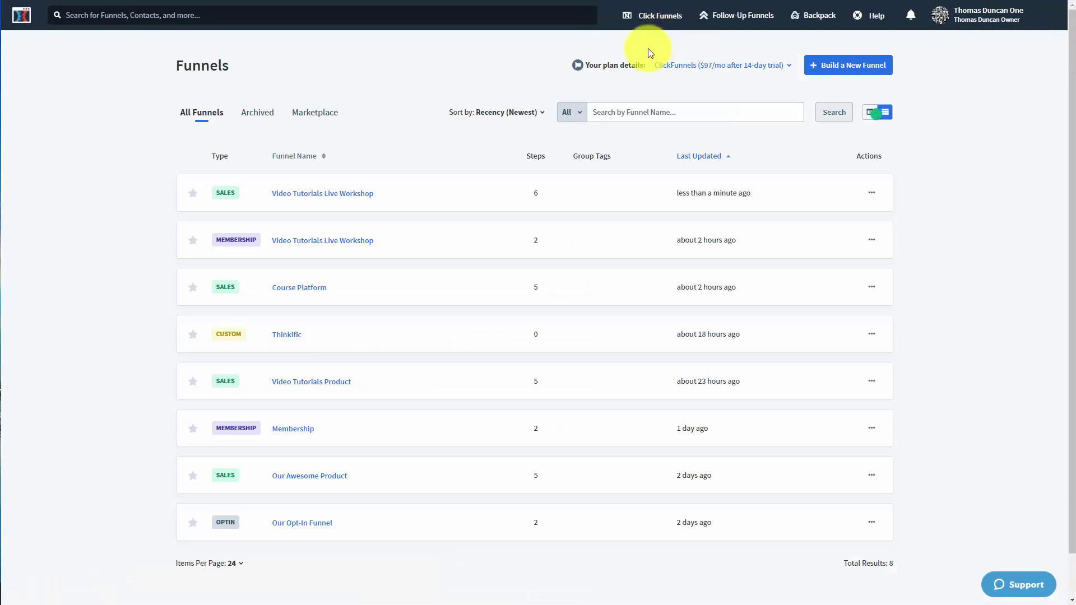
click(342, 241)
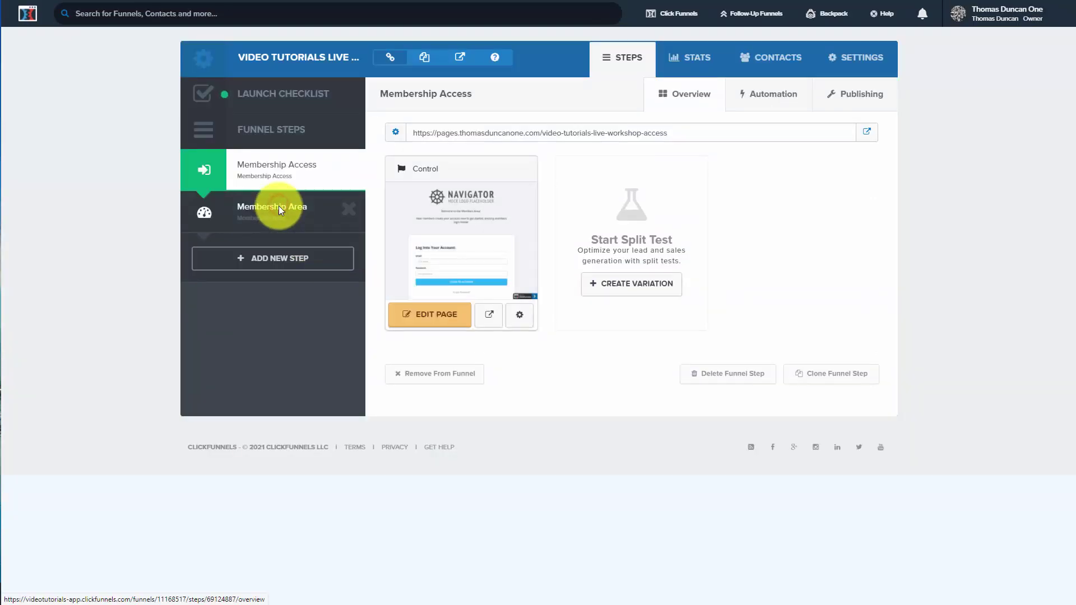
click(343, 224)
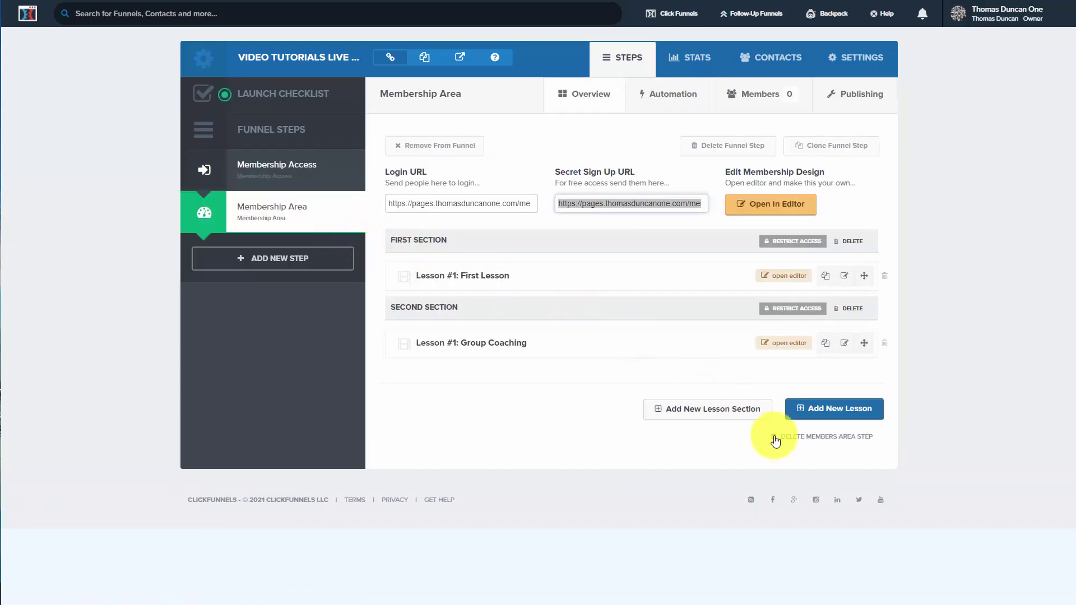
Step: Create a lesson section named THIRD SECTION with Live Workshop and Workshop Plus as its product requirements
click(721, 411)
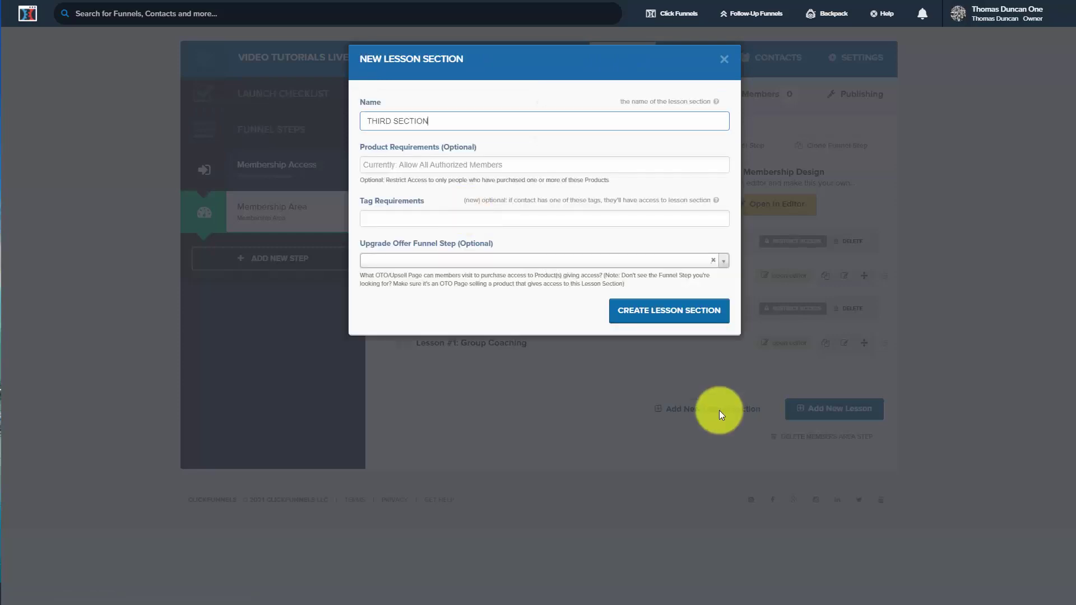
click(522, 166)
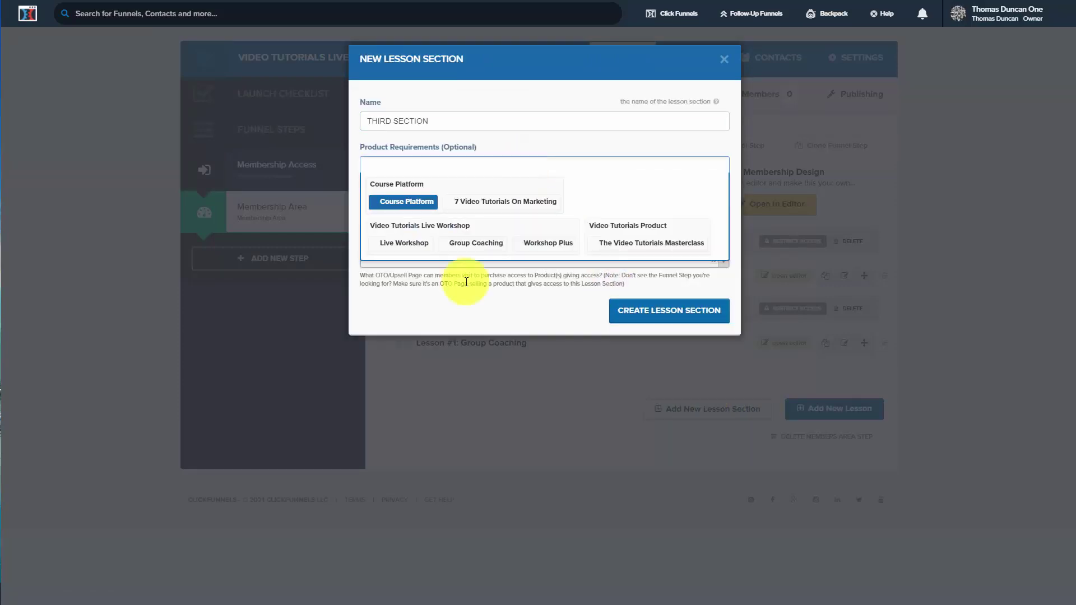
click(404, 242)
click(511, 166)
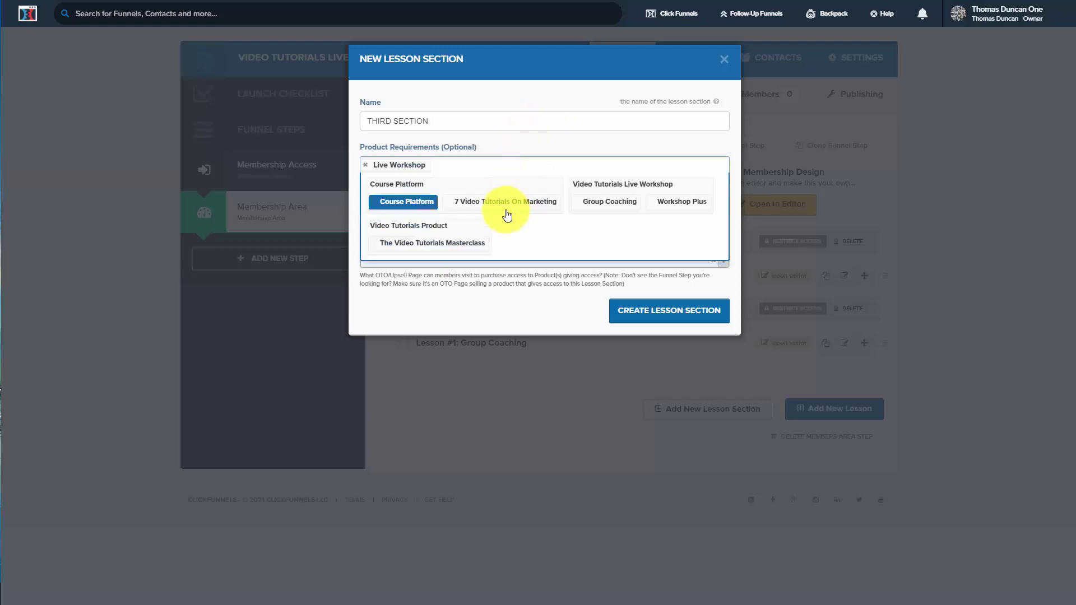
click(675, 207)
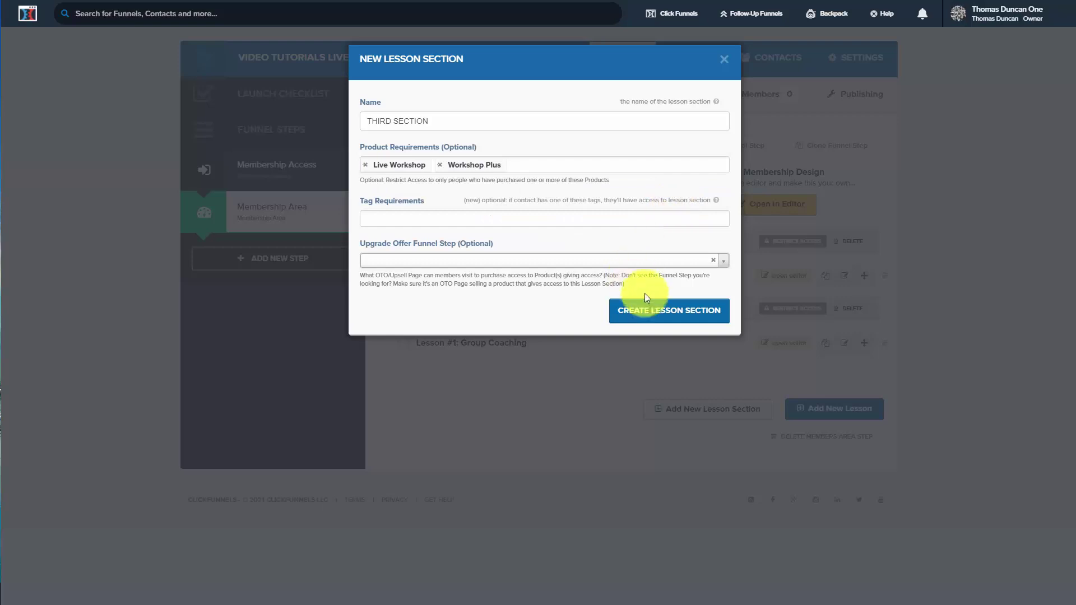
click(657, 317)
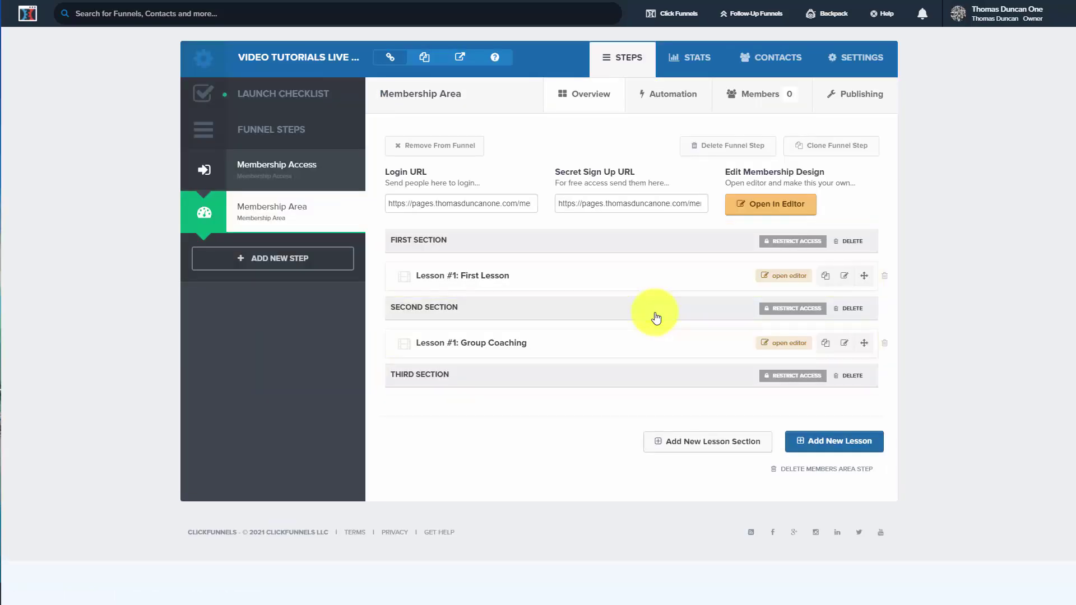
Step: Create a lesson named Workshop Plus in the third section of the membership area
click(819, 442)
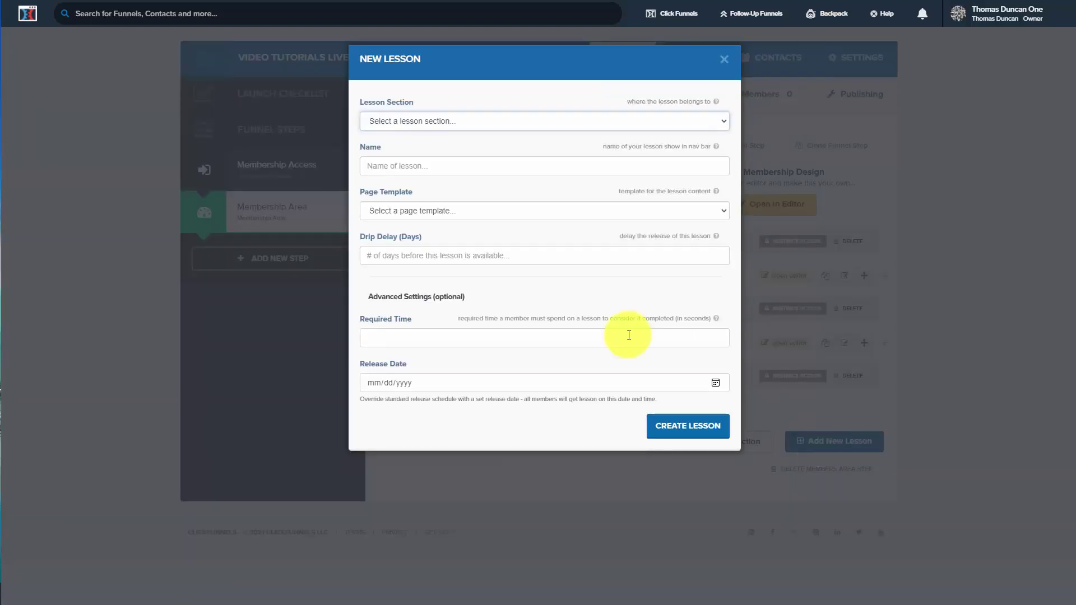
click(693, 427)
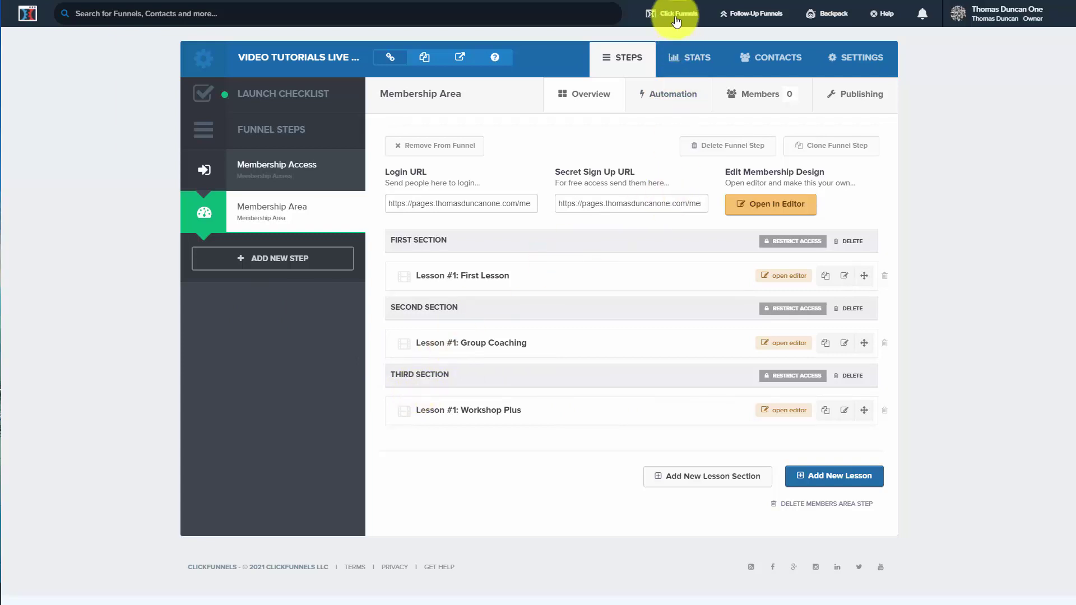
Step: Open the Upsell Workshop page of the Video Tutorials Live Workshop sales funnel for editing
mouse_move(679, 15)
click(667, 39)
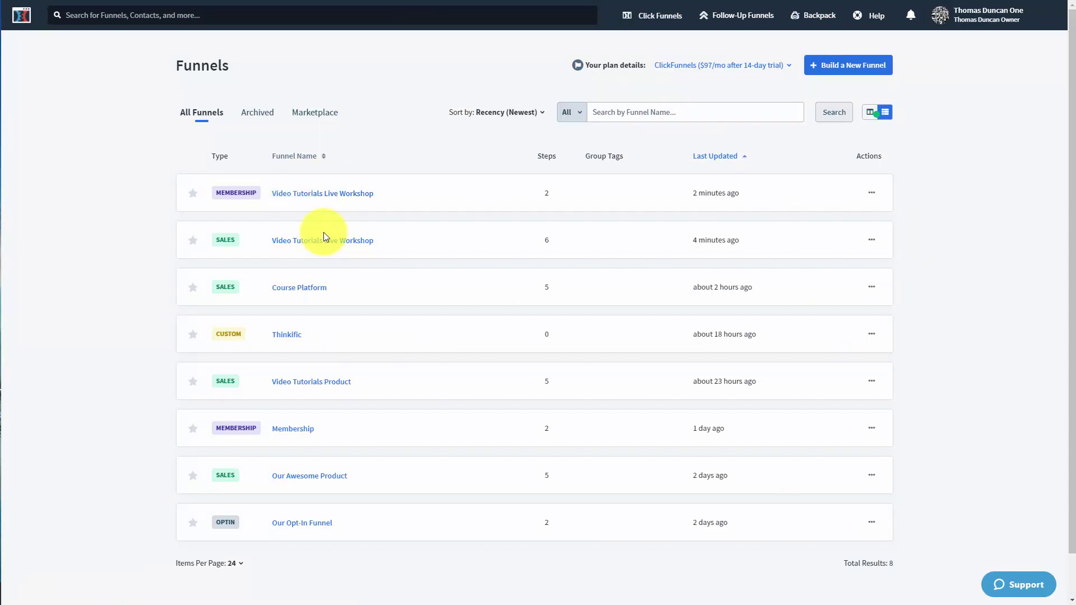
click(327, 242)
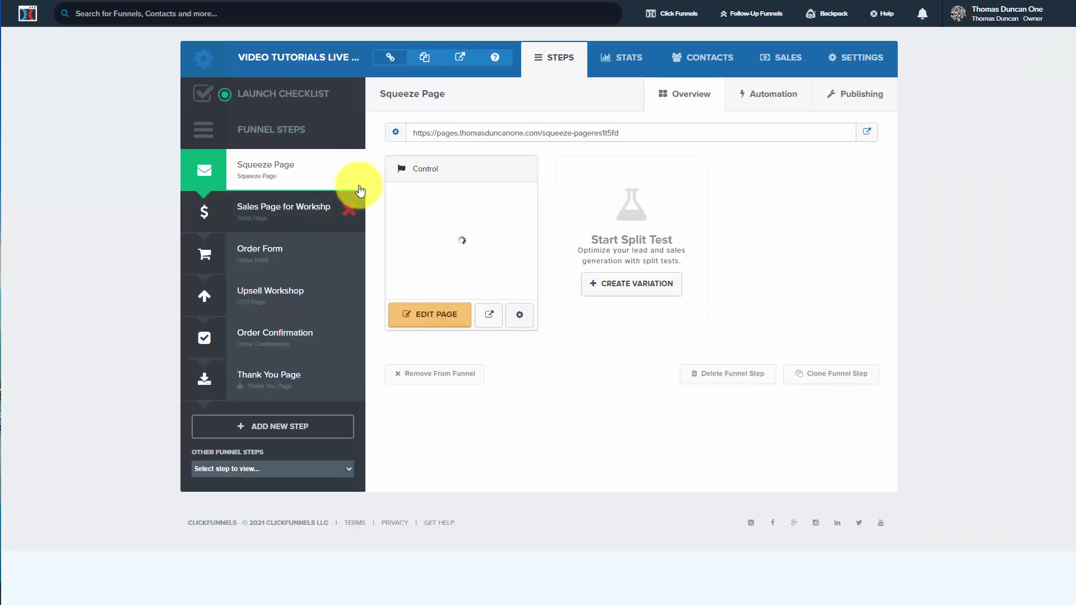
click(278, 297)
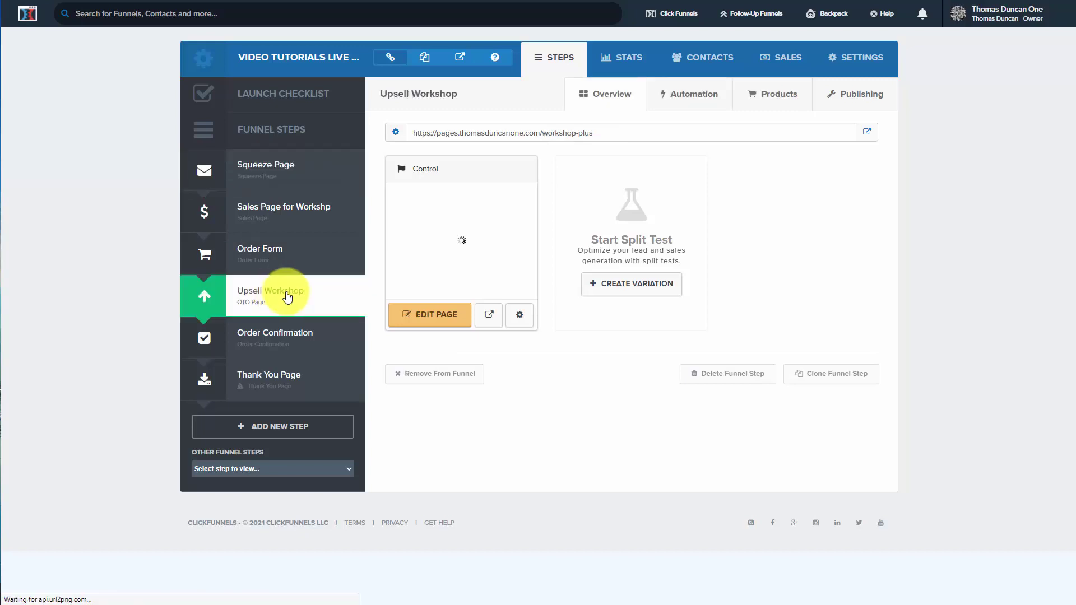
click(432, 315)
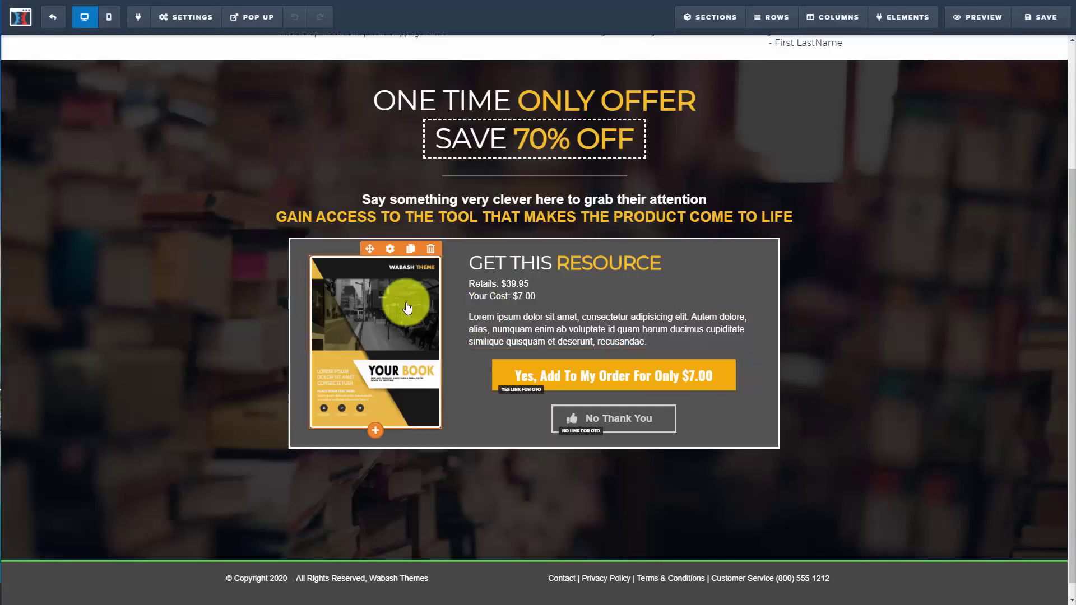
Step: Set the action of the "Yes, Add To My Order" button to 1-Click-Upsell - Workshop Plus and save the page
click(600, 379)
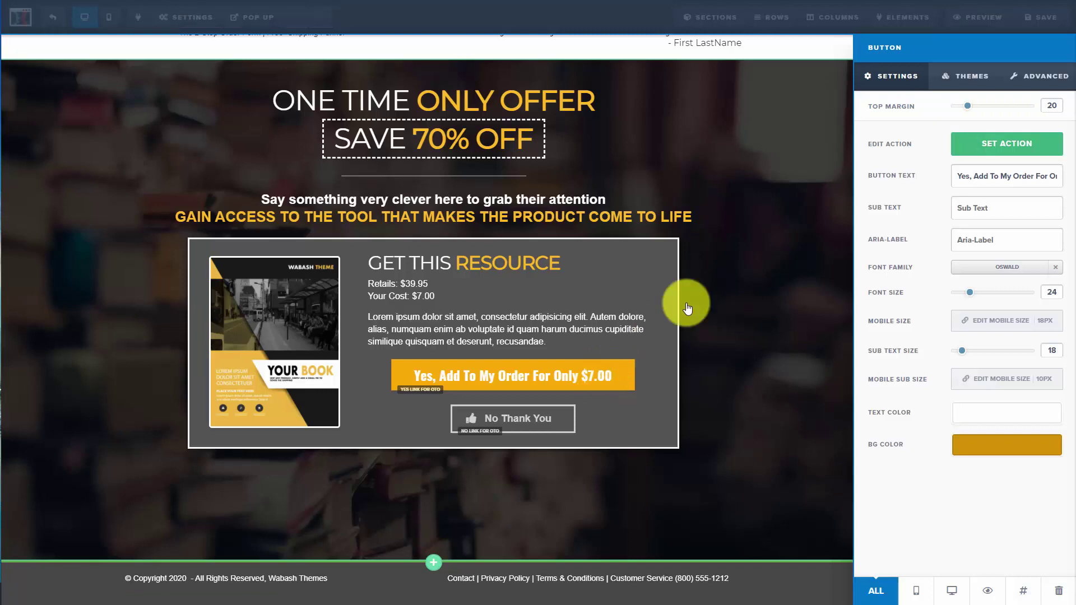
click(986, 150)
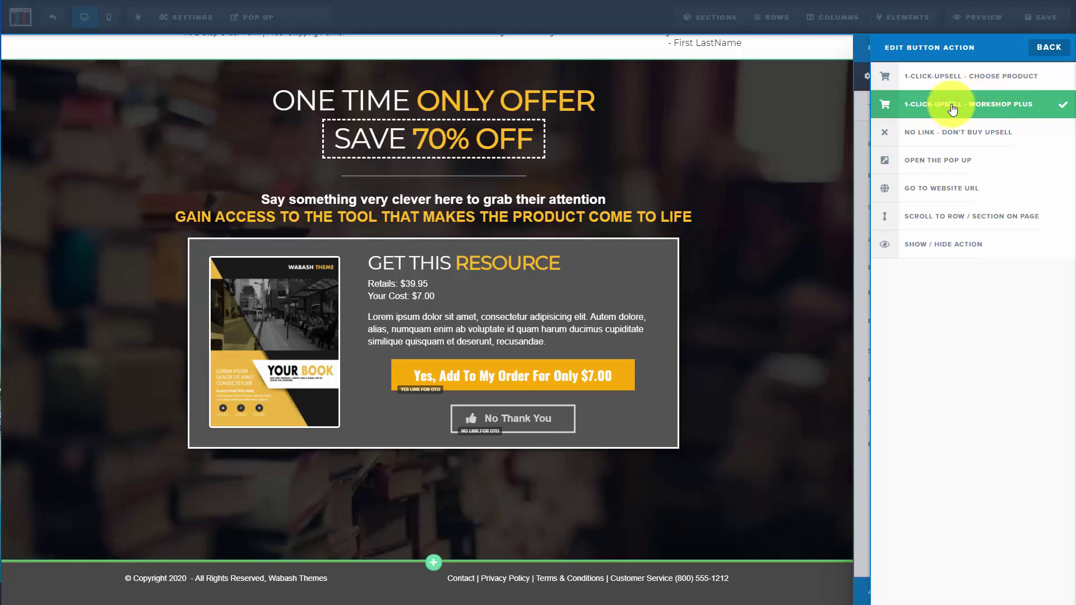
click(800, 176)
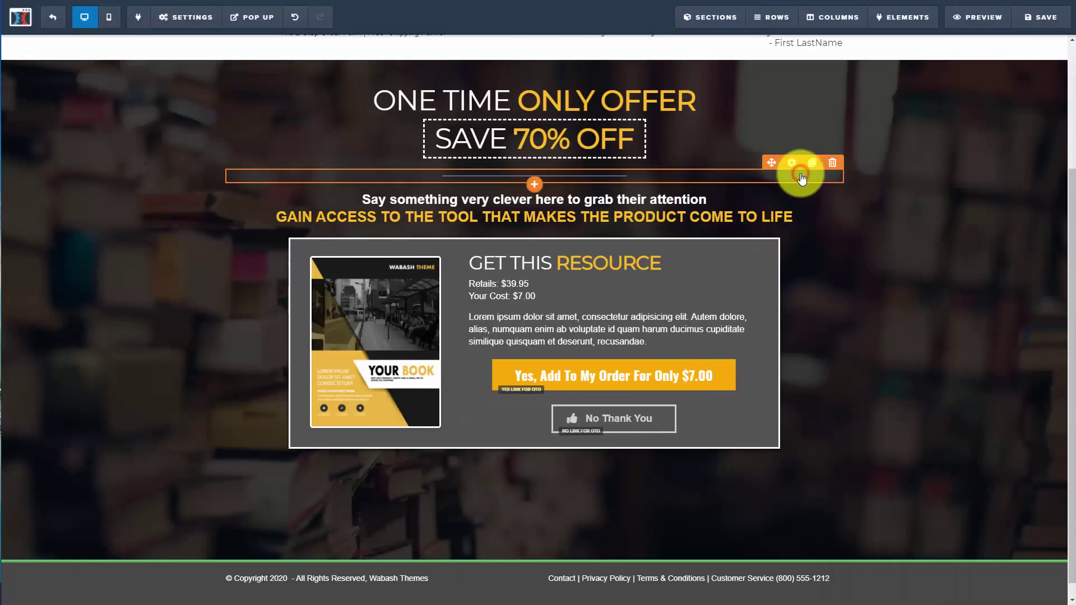
click(1048, 18)
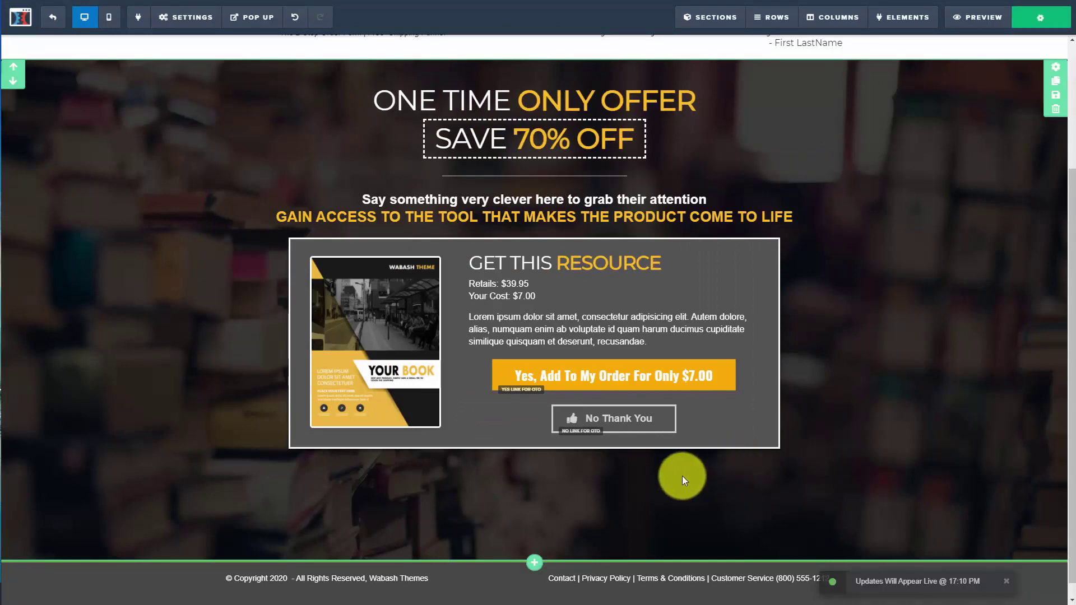
Step: Set the action of the "No Thank You" button to No Link - Don't Buy Upsell and save the page
click(616, 422)
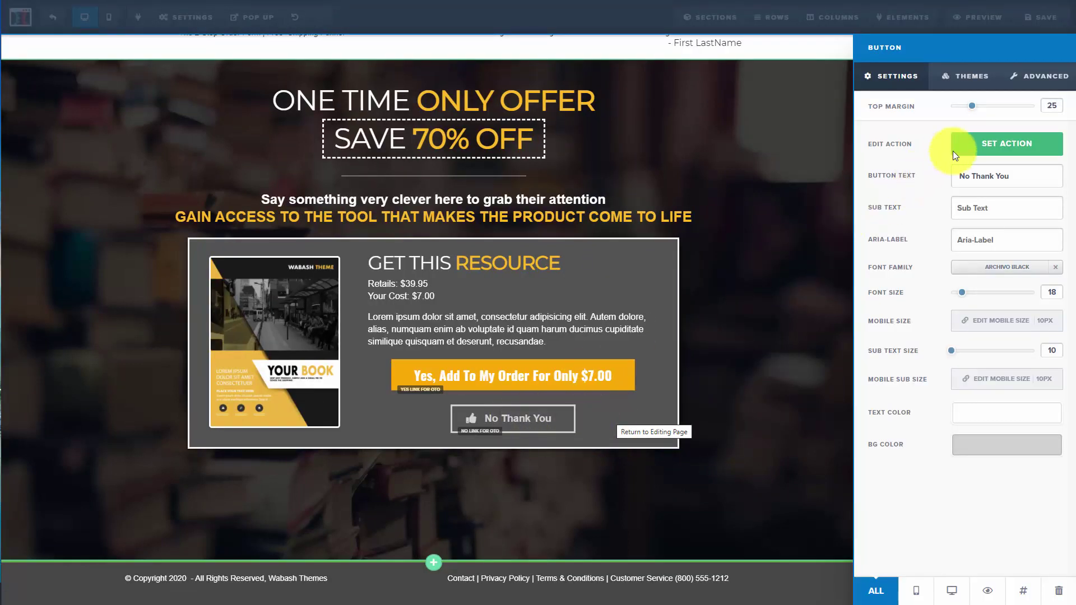
click(980, 143)
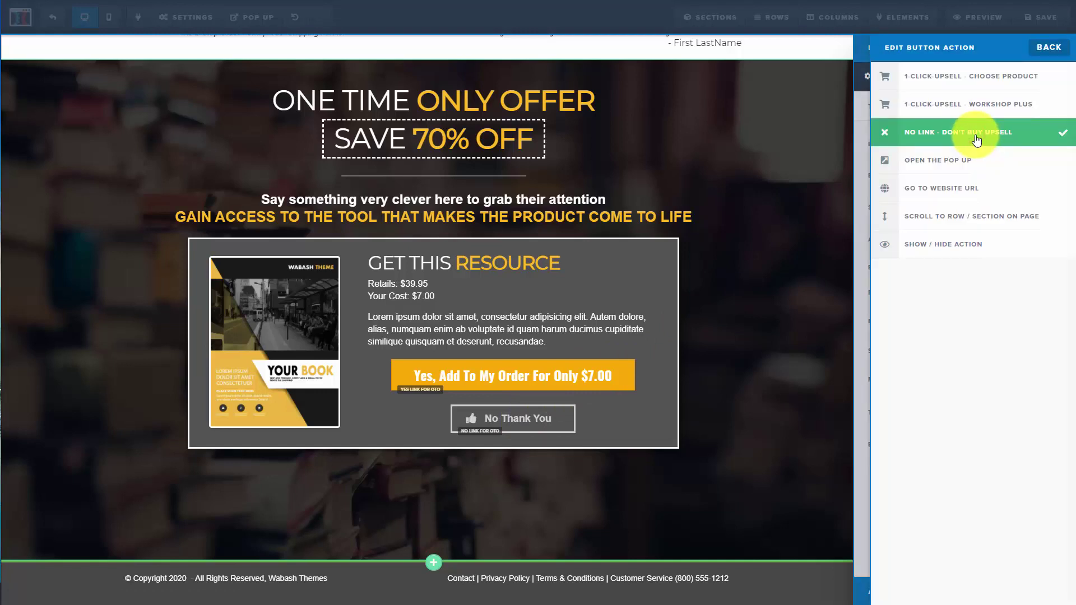
click(746, 177)
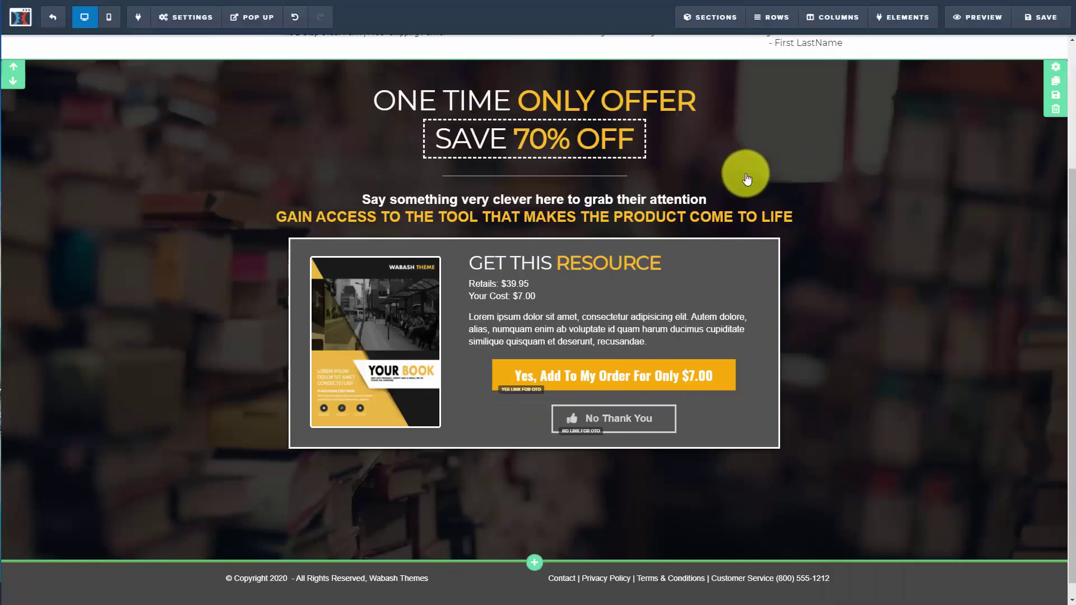
click(1038, 17)
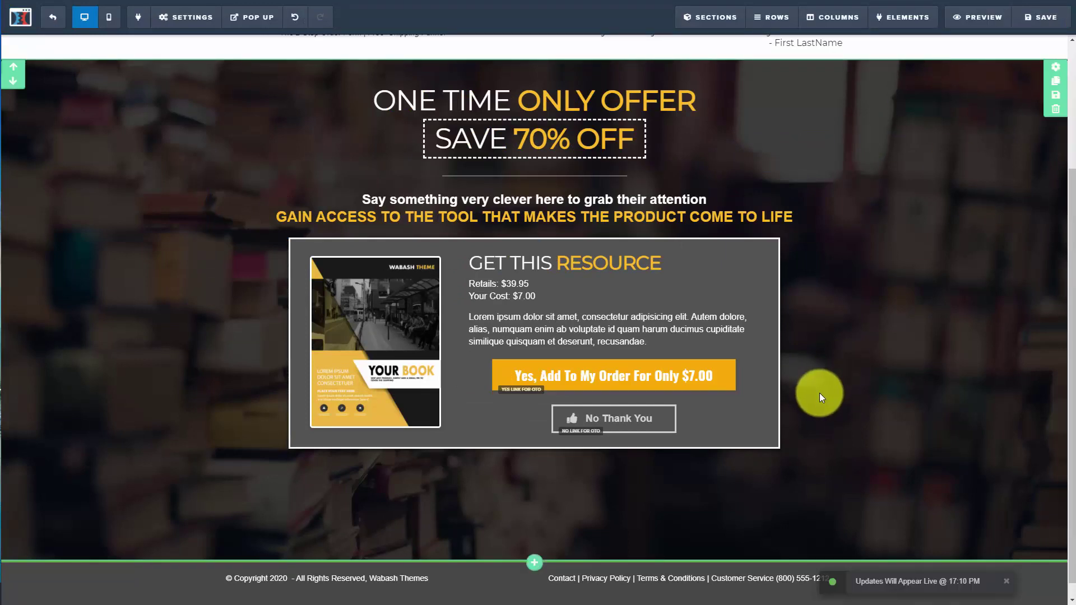
scroll(131, 372, up, 3)
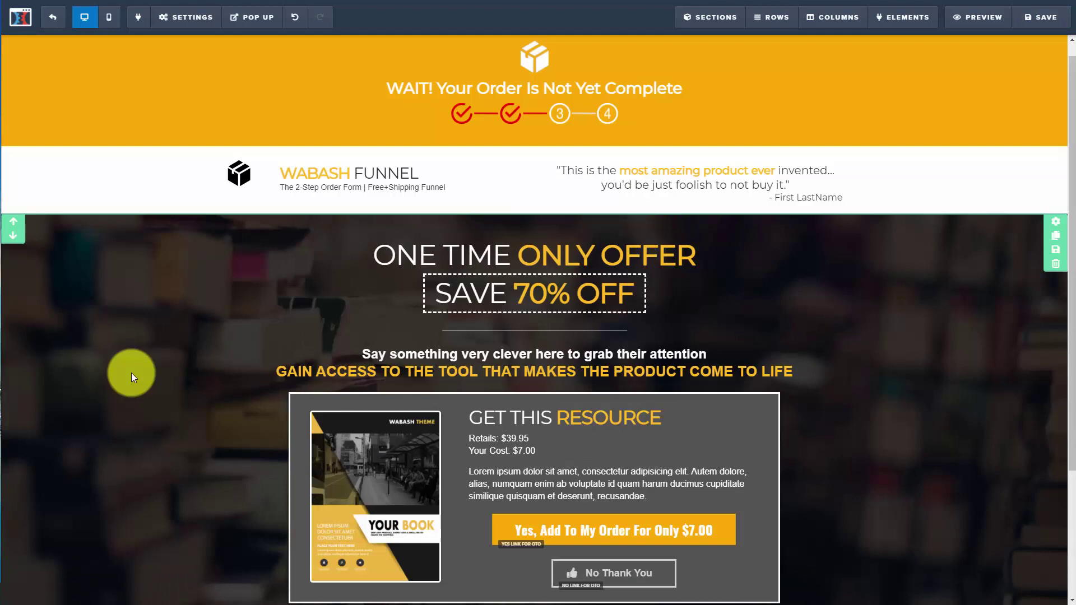